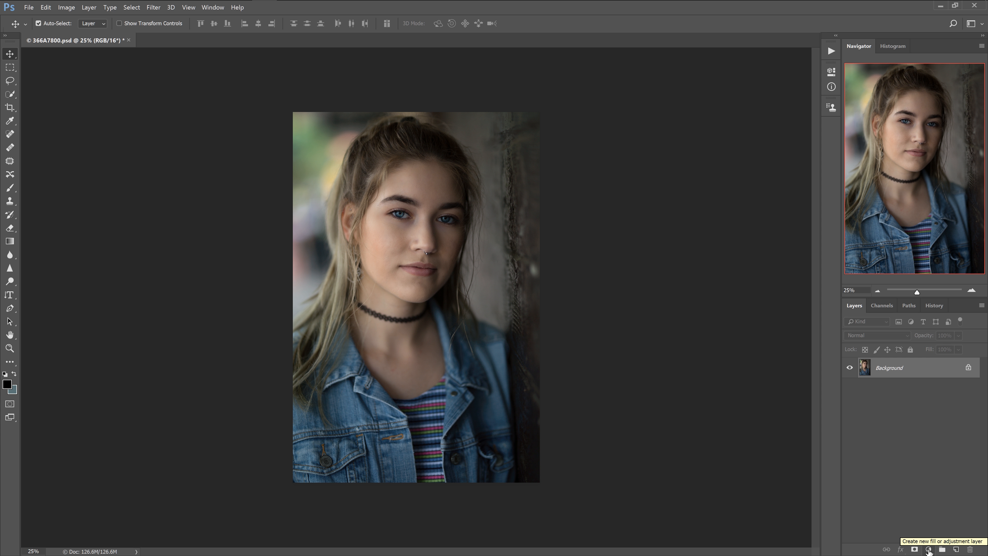
- Add a solid color fill layer above the background in golden orange b19822
click(929, 550)
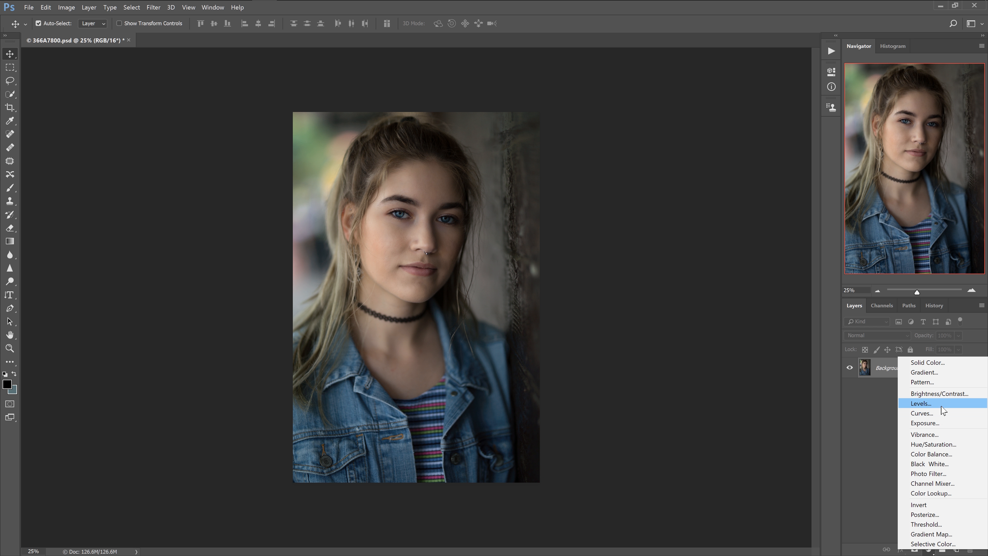
click(936, 366)
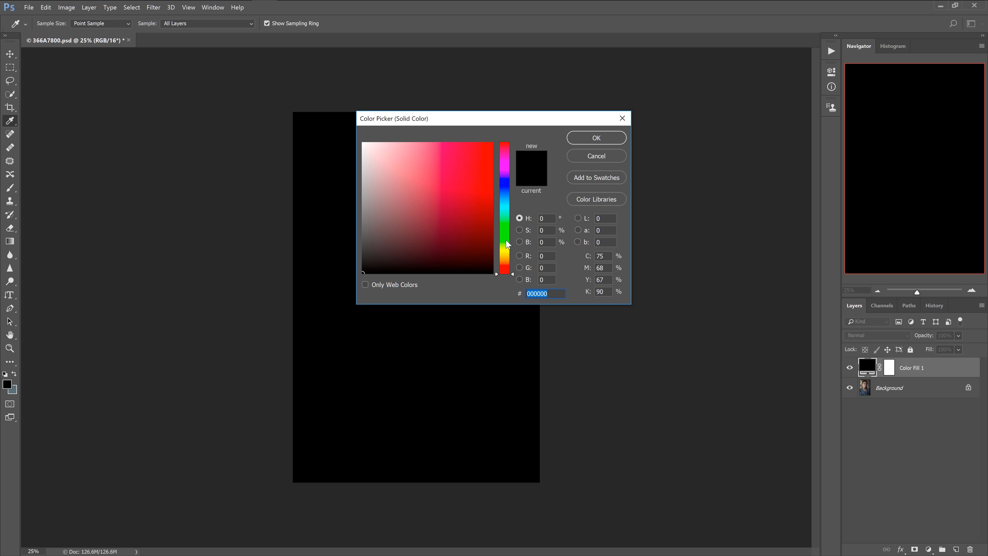
drag(509, 255, 506, 255)
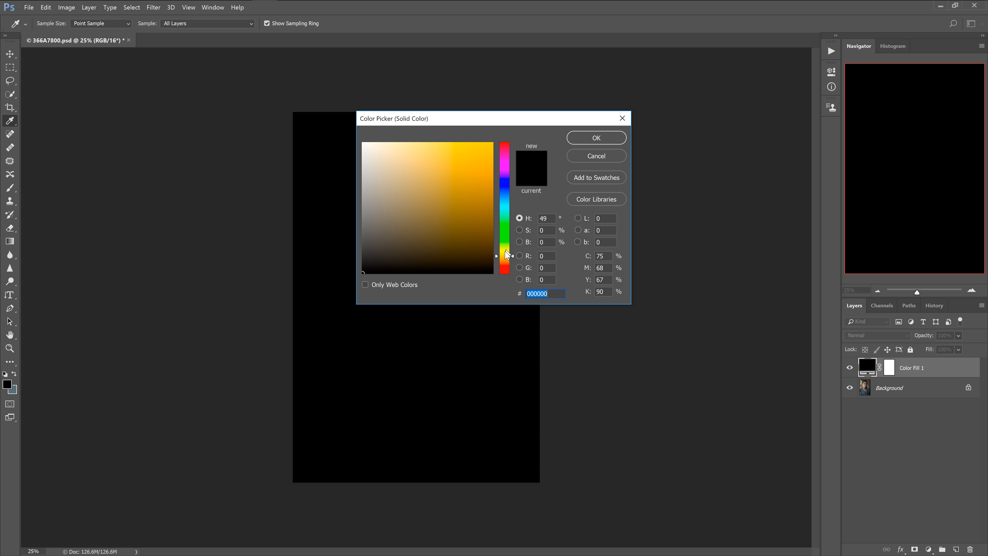
click(467, 184)
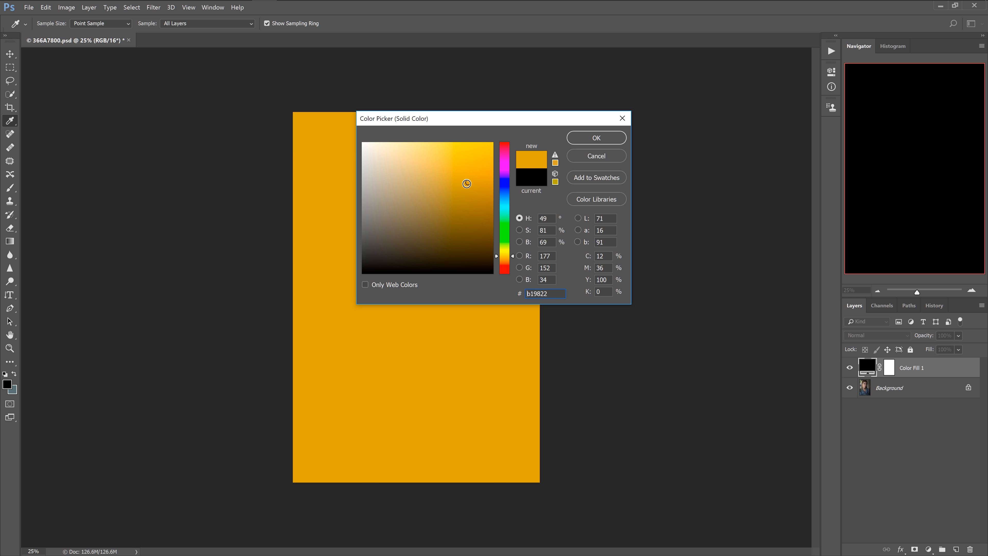
click(586, 138)
- Try the Overlay blend mode on the orange fill layer and settle on Soft Light
click(871, 335)
click(876, 441)
click(869, 336)
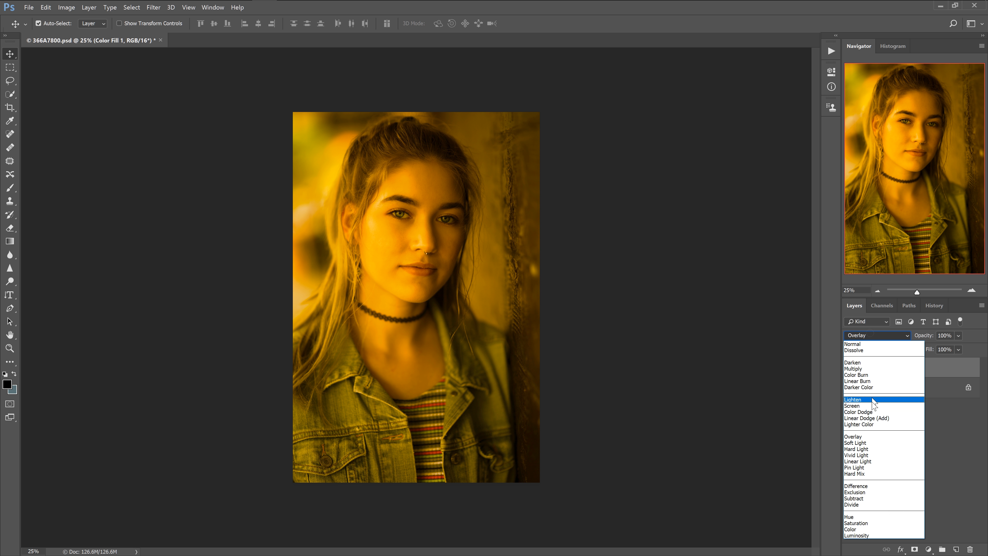
click(875, 441)
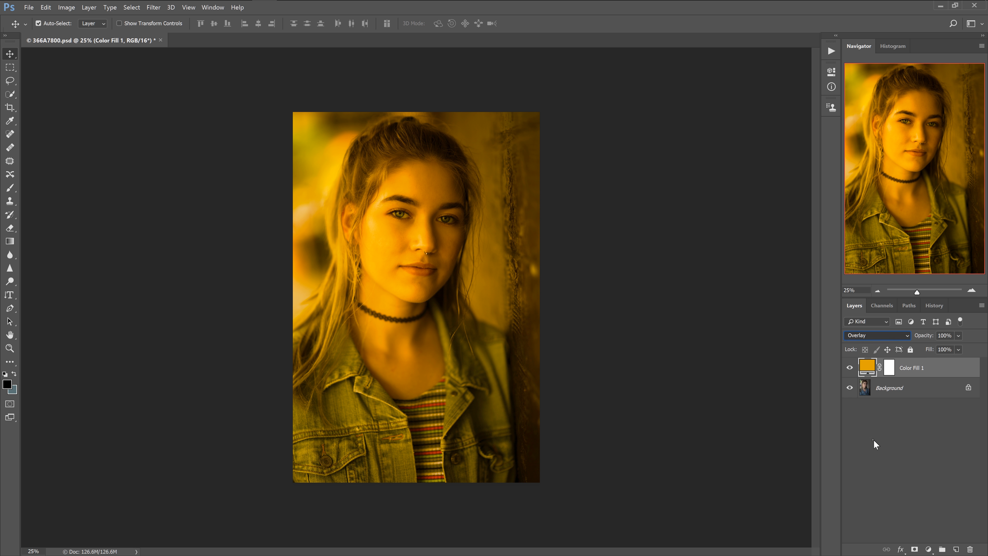
click(869, 337)
click(855, 440)
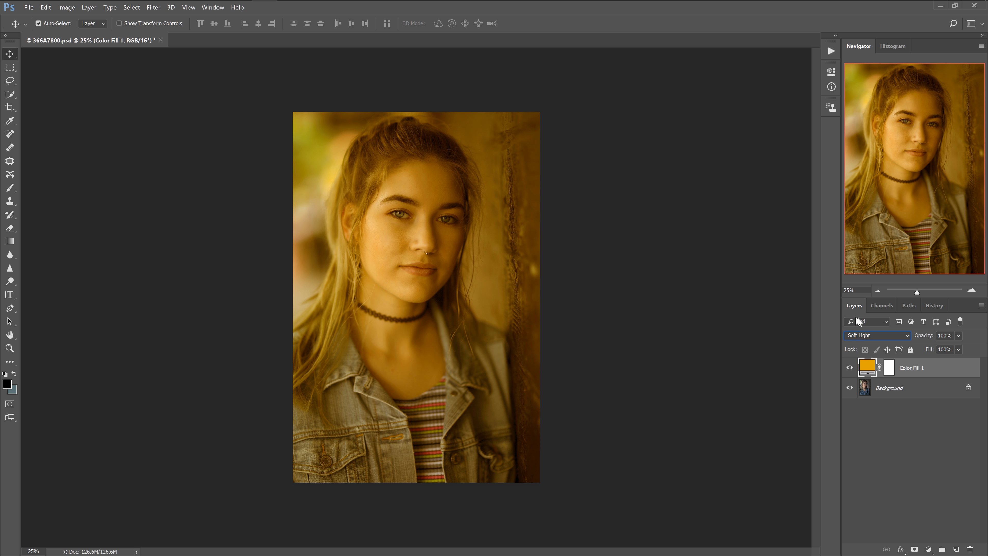
- Try the orange fill layer at 10% opacity against the original photo, and return it to 100%
click(944, 335)
text(10)
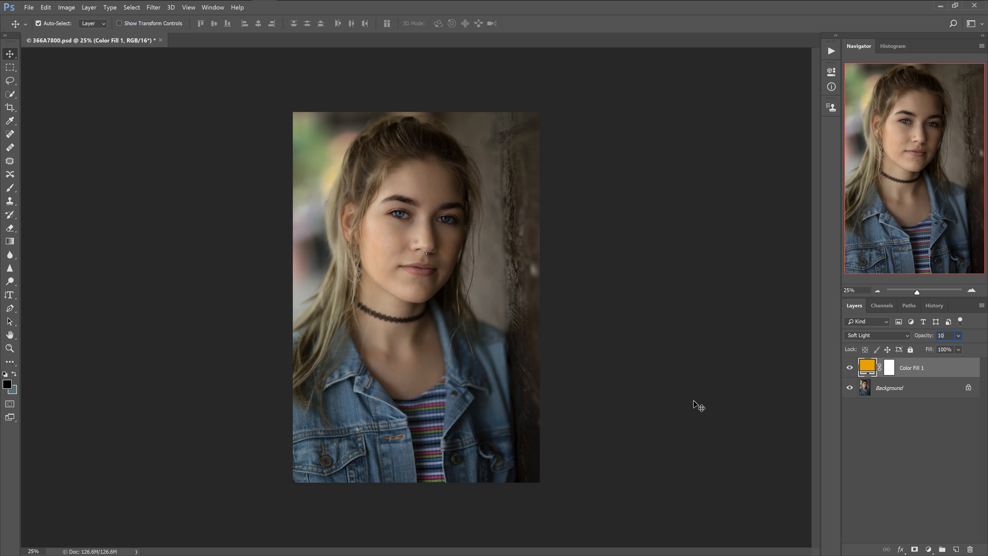
key(Return)
click(848, 367)
click(848, 367)
click(849, 369)
click(849, 368)
click(849, 369)
click(849, 368)
click(849, 368)
click(943, 336)
text(0)
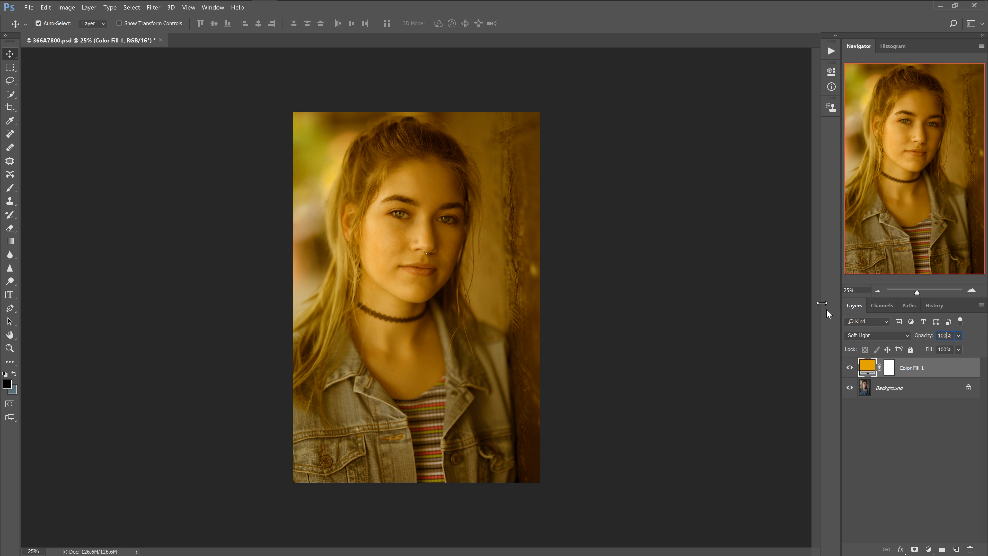
- Apply the merged RGB image to the orange fill's layer mask using Apply Image with Multiply blending at 100% opacity
double_click(893, 373)
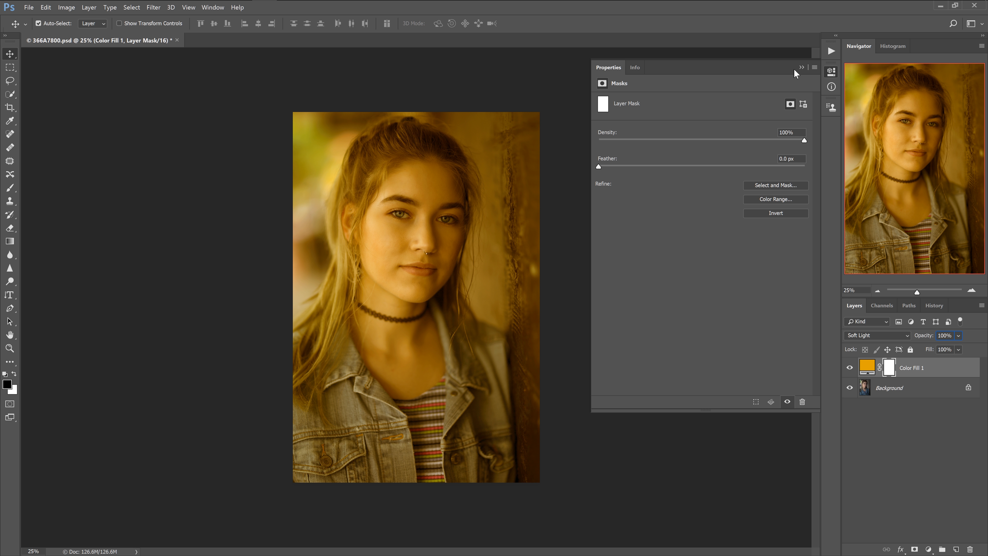
click(801, 67)
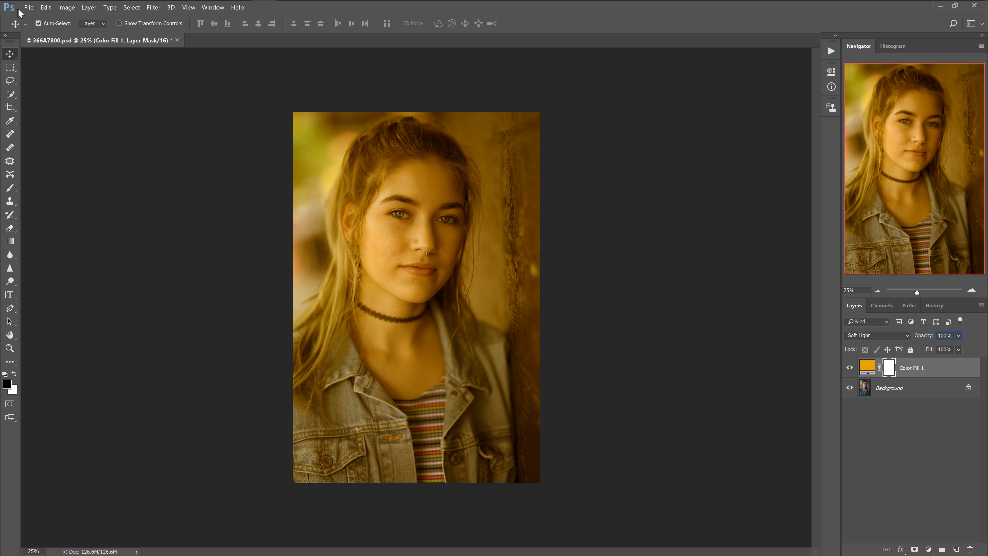
click(54, 10)
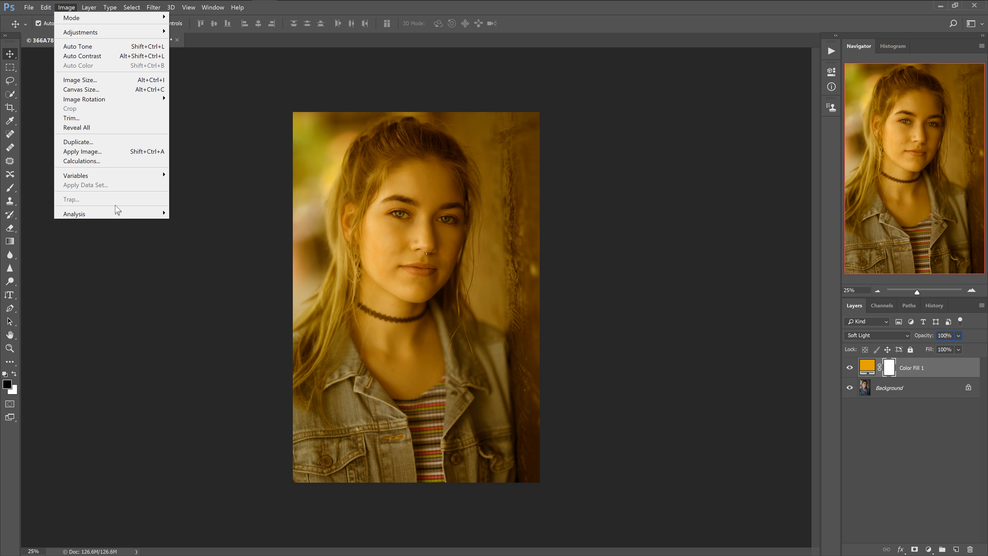
click(130, 153)
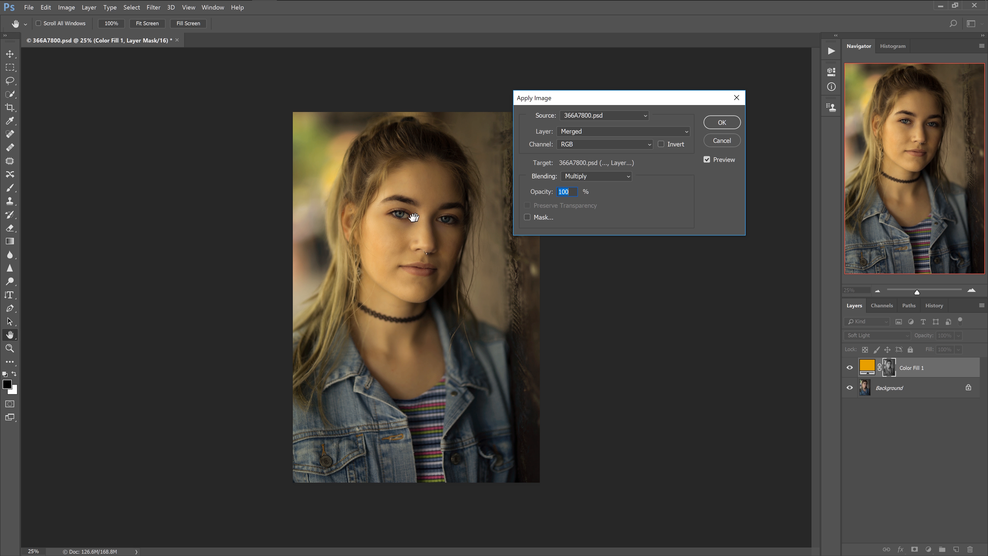
drag(603, 98, 657, 97)
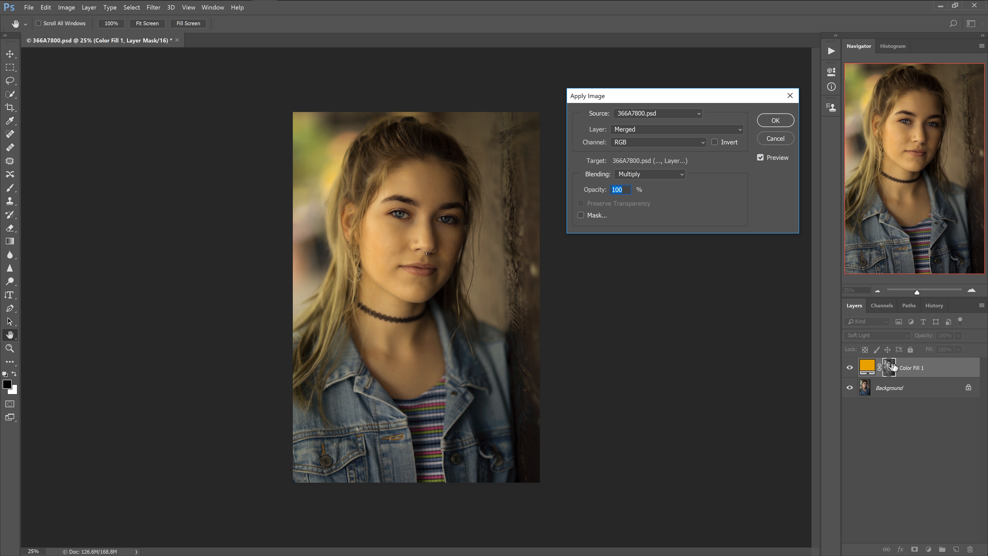
click(770, 123)
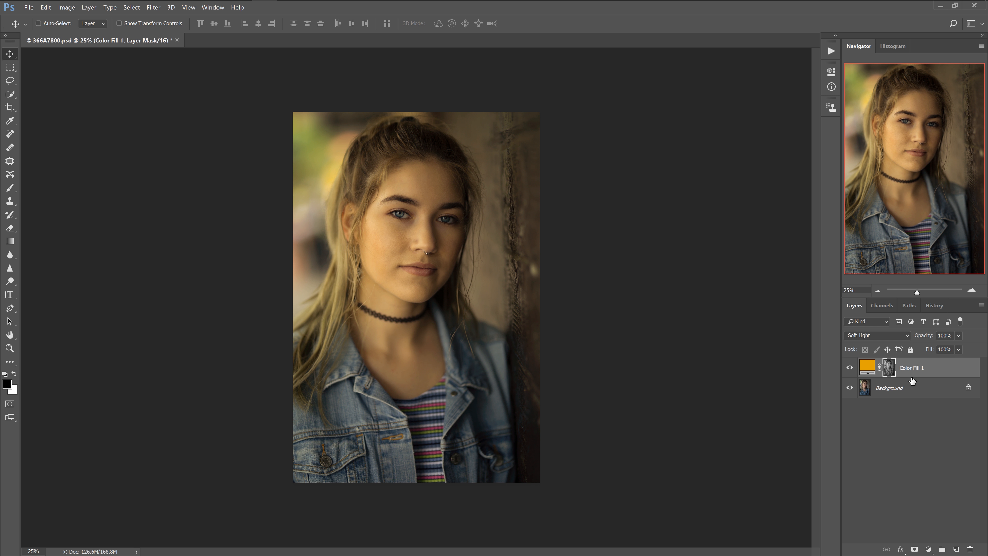
- Apply the merged RGB image to the same mask again with Multiply at 100%, and inspect the mask on its own
key(ctrl)
key(ctrl+alt+a)
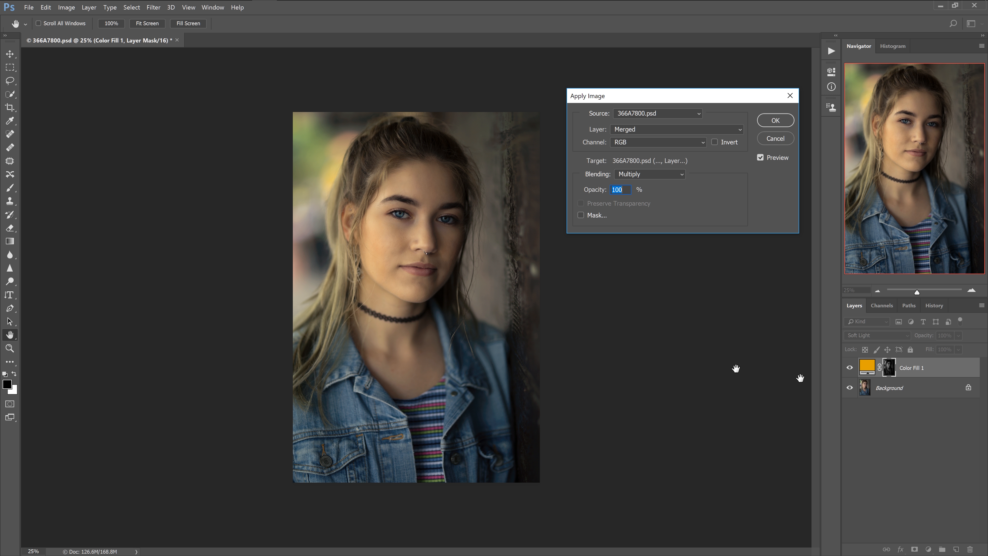
click(775, 121)
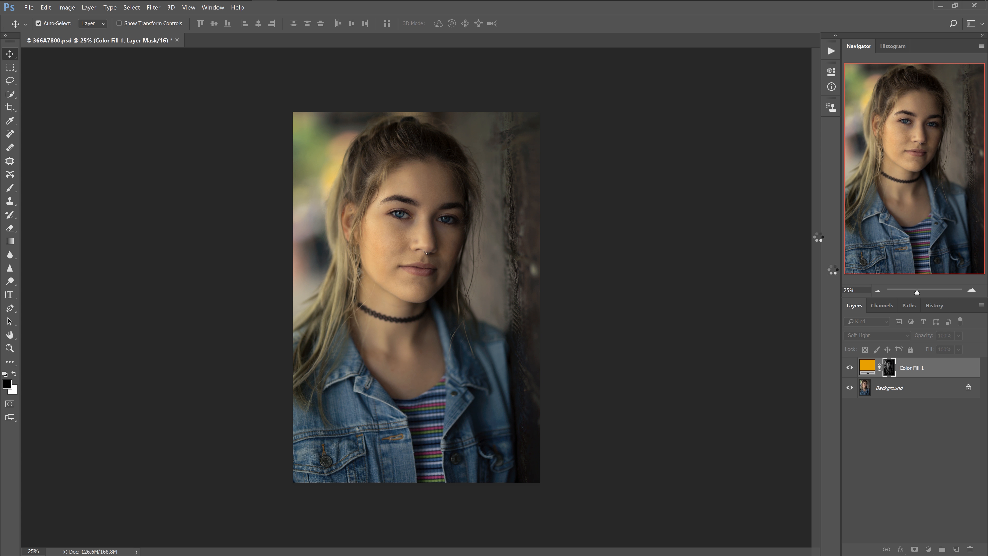
alt+click(888, 370)
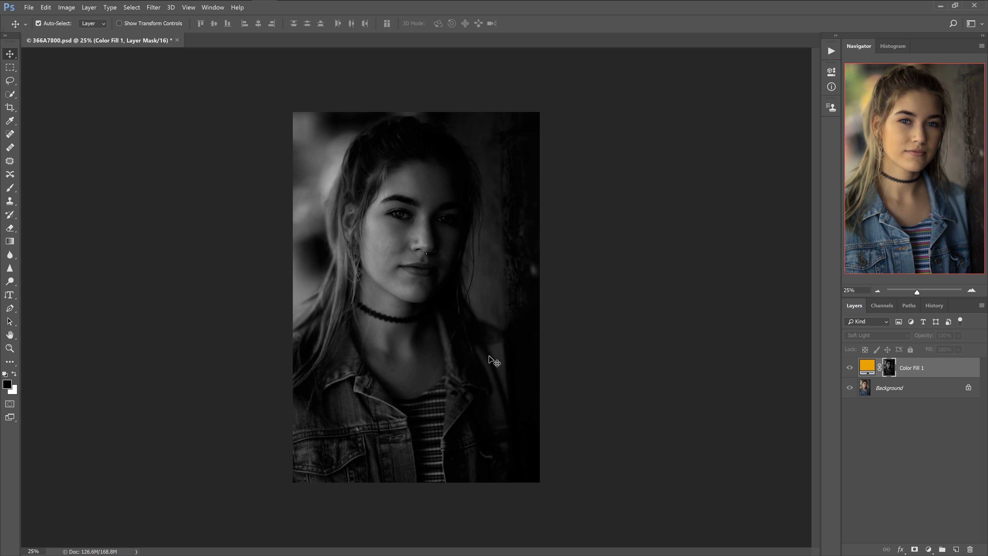
alt+click(889, 369)
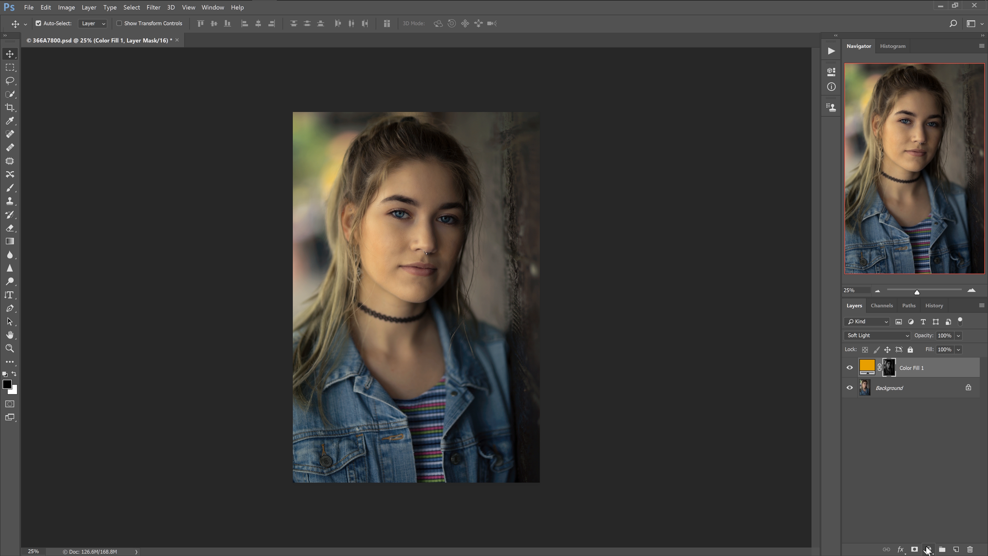
- Add a second solid color fill layer above the orange one and pick blue 20559d, hue 215, for it
click(929, 549)
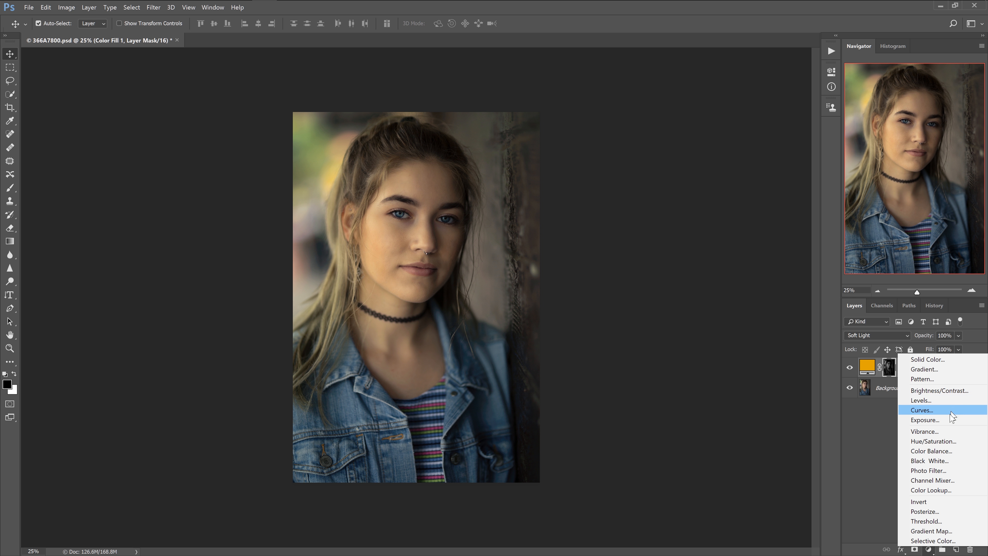
click(875, 446)
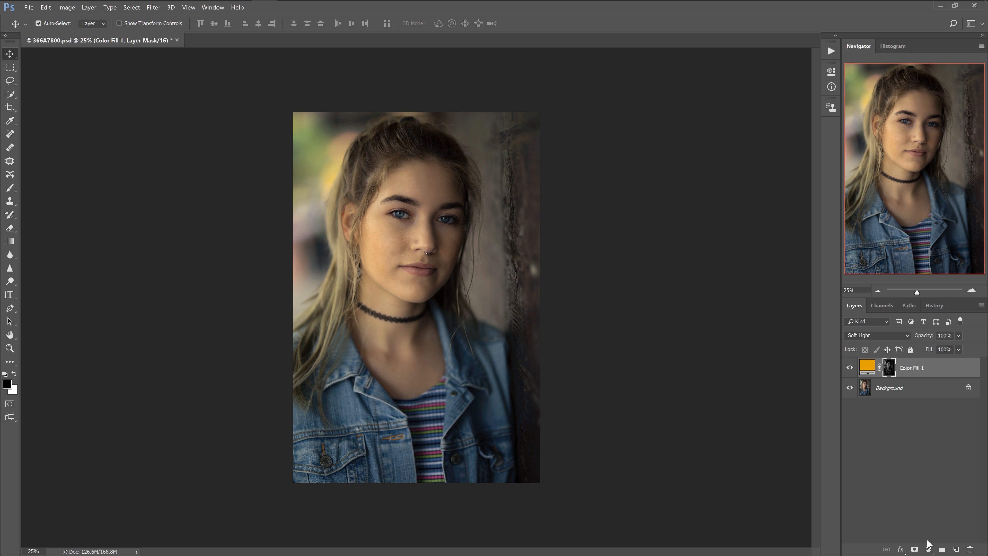
click(928, 549)
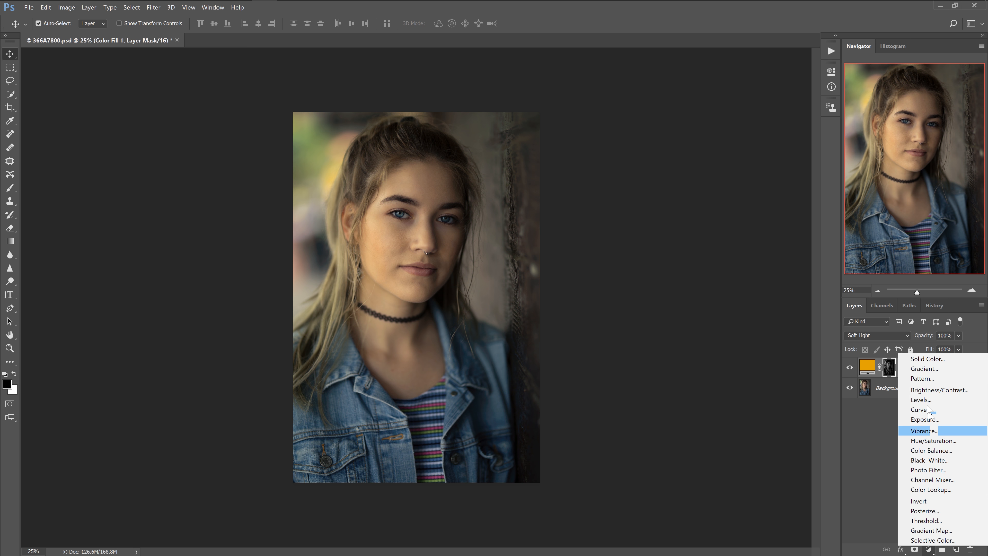
click(926, 364)
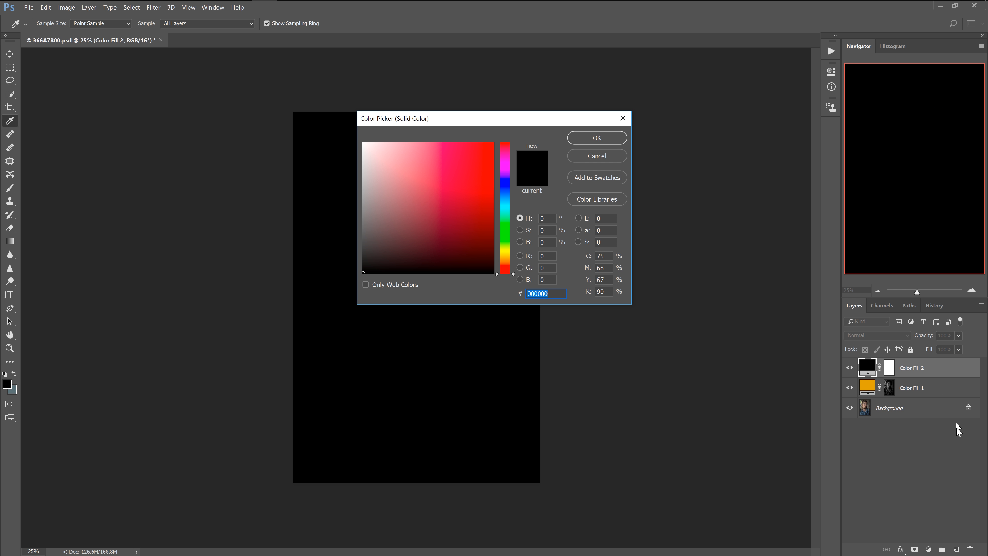
click(505, 257)
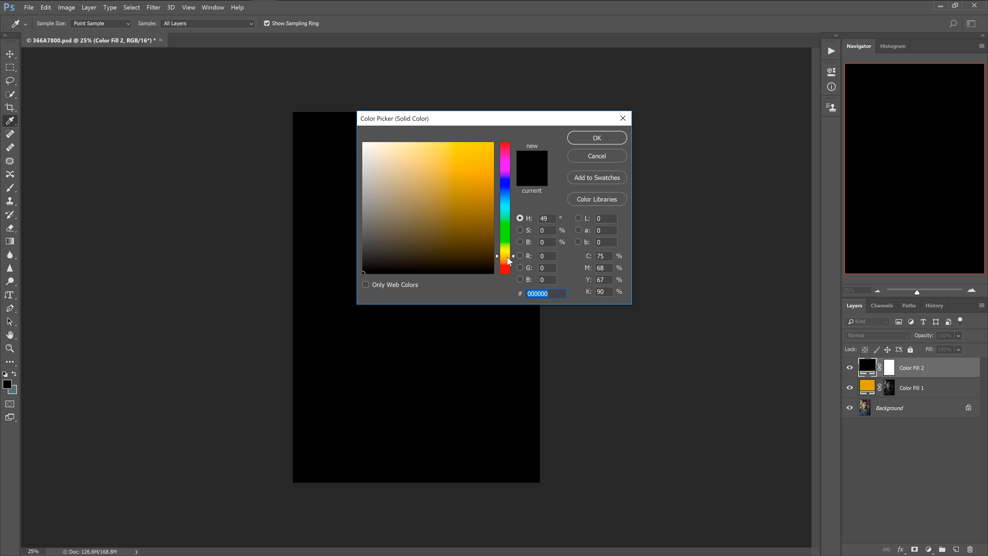
click(505, 193)
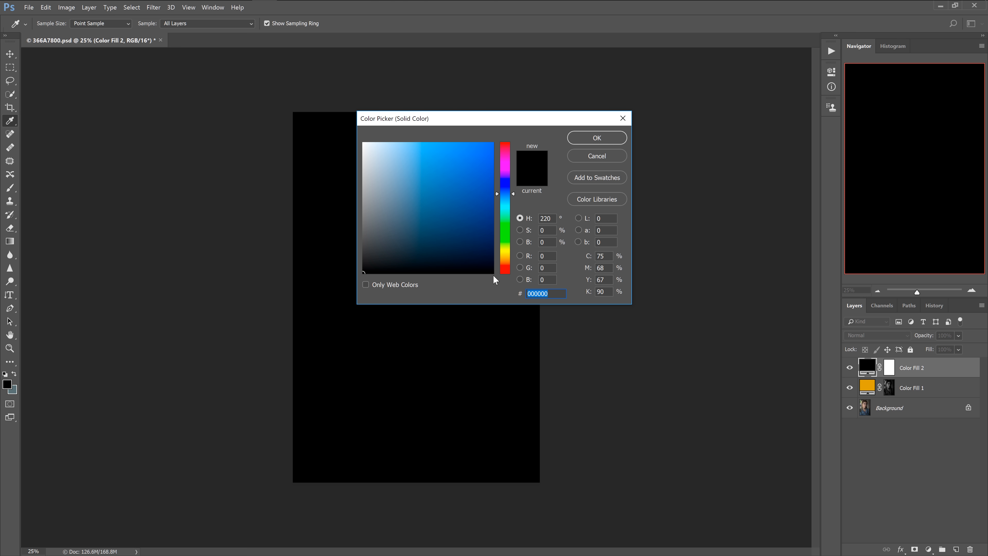
click(506, 190)
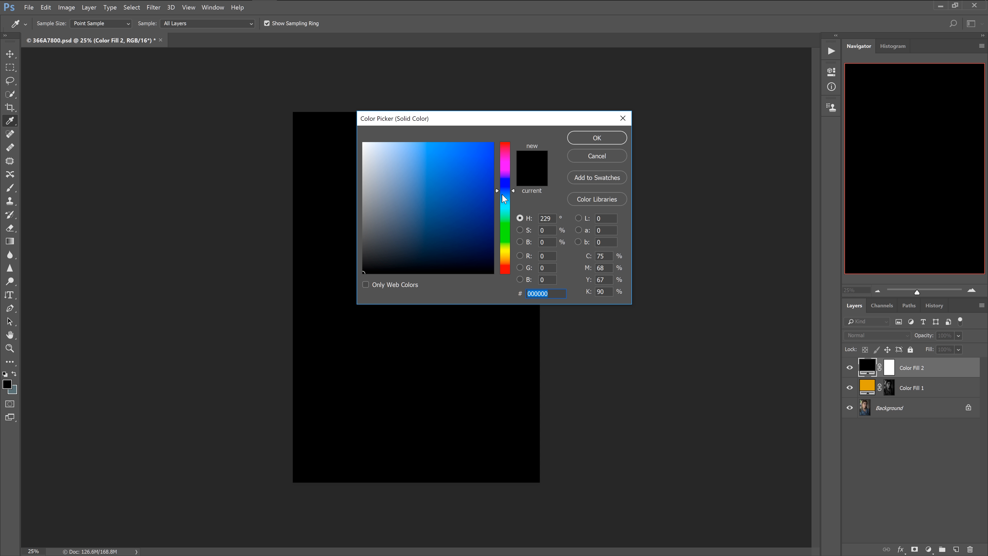
click(502, 195)
click(503, 190)
click(502, 194)
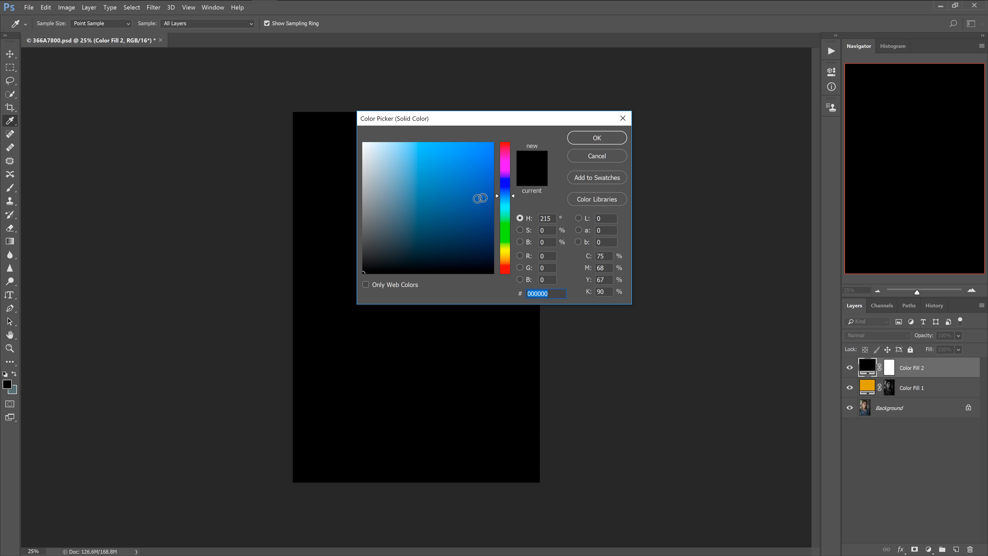
click(463, 194)
click(467, 192)
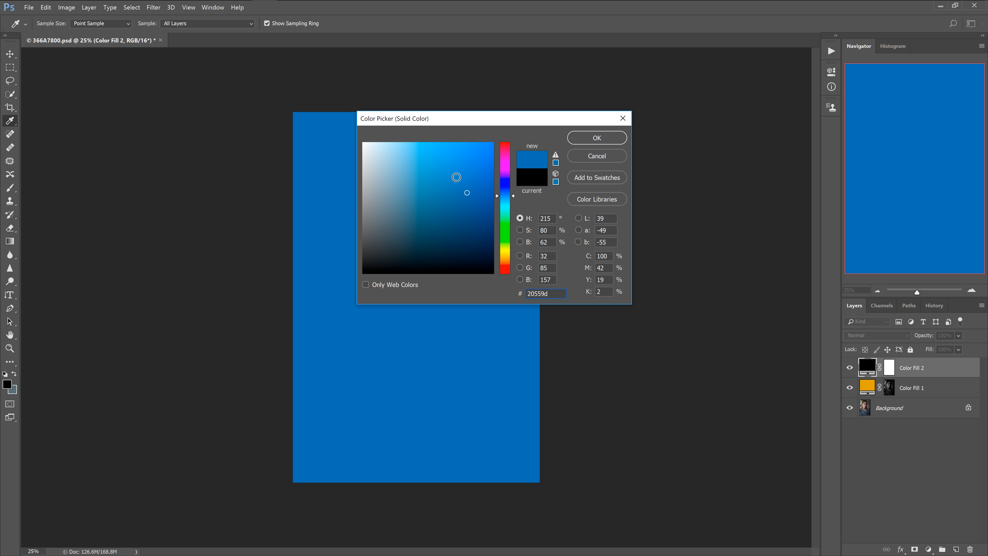
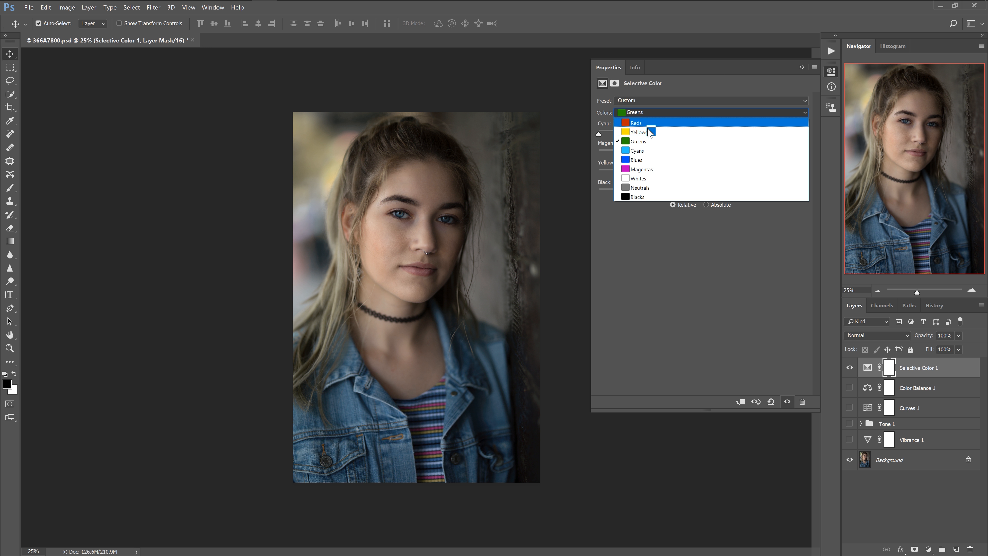
- For the Cyans in the Selective Color adjustment, set Cyan to +20%, Magenta to -34% and Yellow to -25%
click(650, 152)
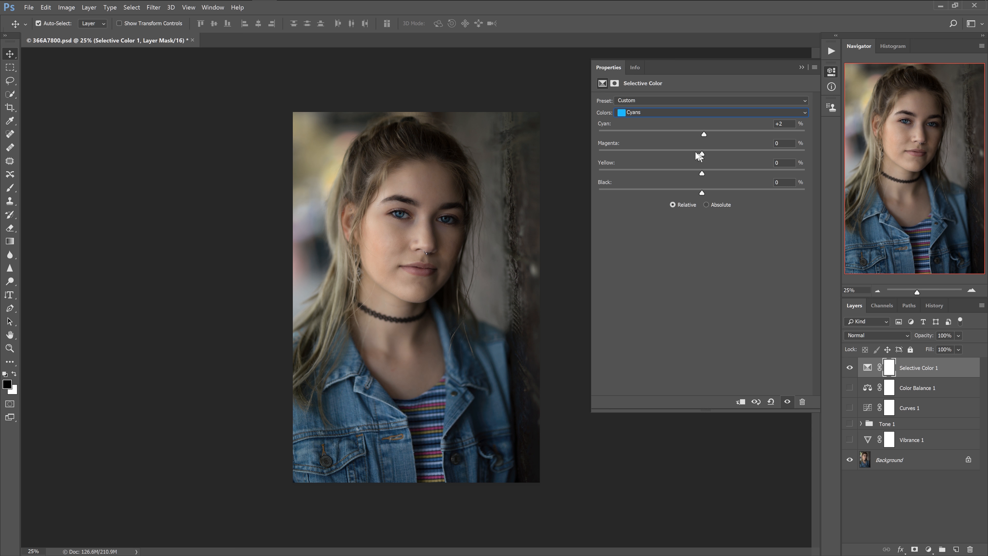
drag(702, 133, 726, 145)
drag(701, 174, 769, 173)
drag(782, 208, 678, 213)
- Compare the portrait with the Selective Color layer hidden and shown
click(850, 368)
click(849, 368)
click(849, 368)
click(849, 368)
click(849, 368)
click(849, 368)
click(849, 367)
click(849, 367)
click(850, 367)
click(849, 367)
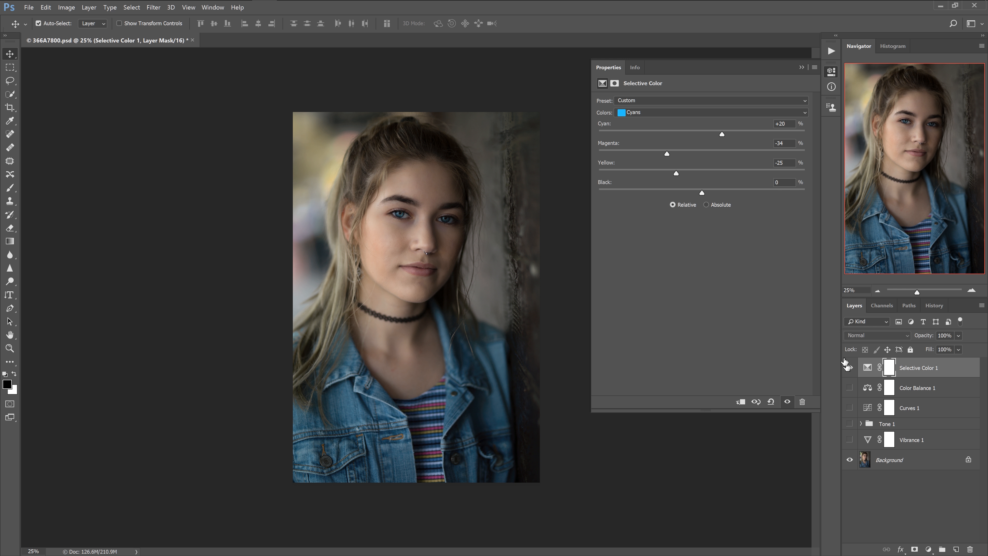
- For the Blues in the Selective Color adjustment, try Cyan at -100% and set it to +18%
click(735, 113)
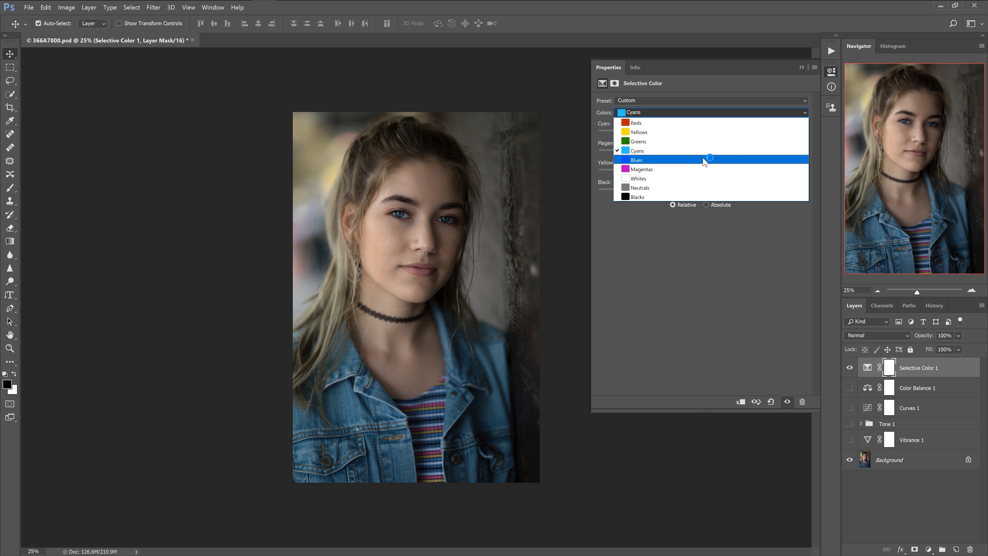
click(700, 159)
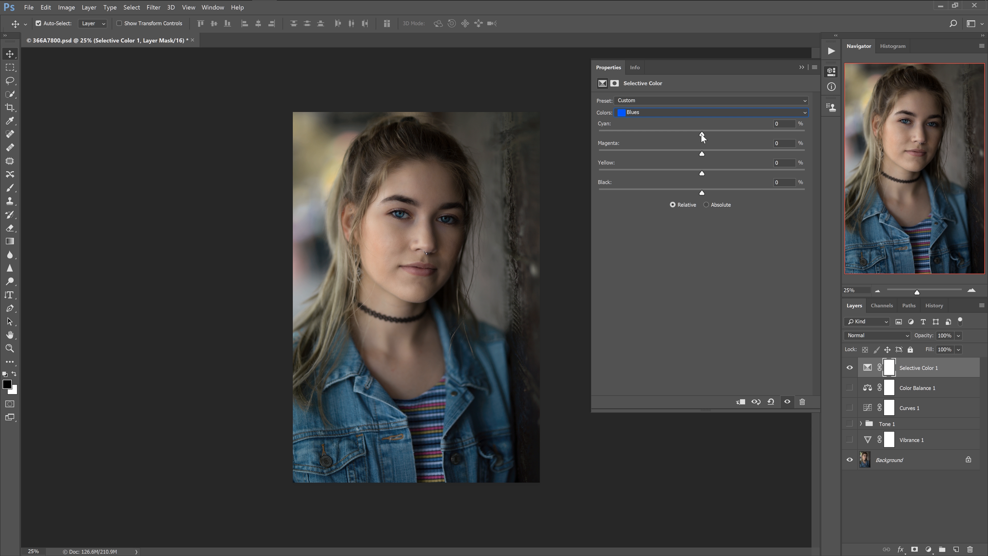
drag(702, 134, 573, 148)
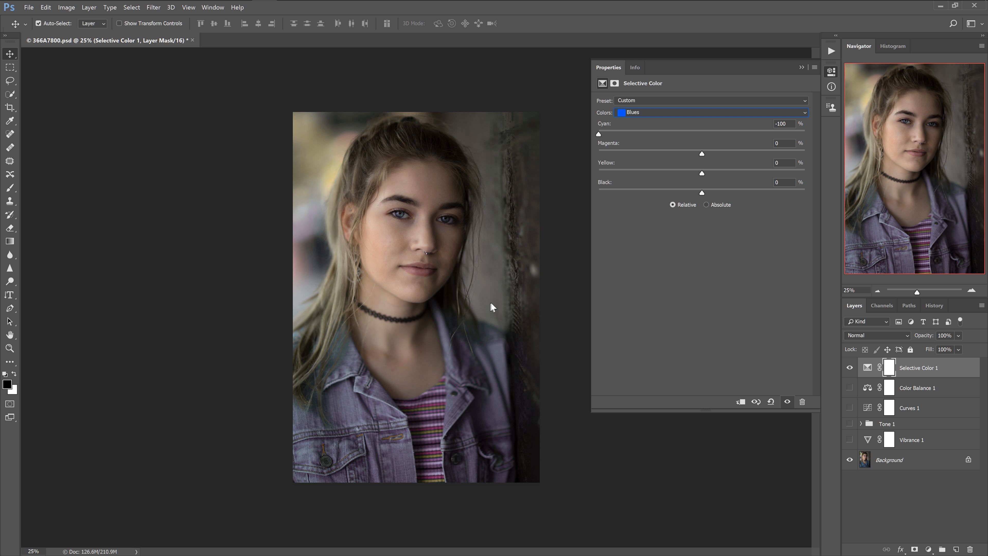
drag(490, 303, 719, 206)
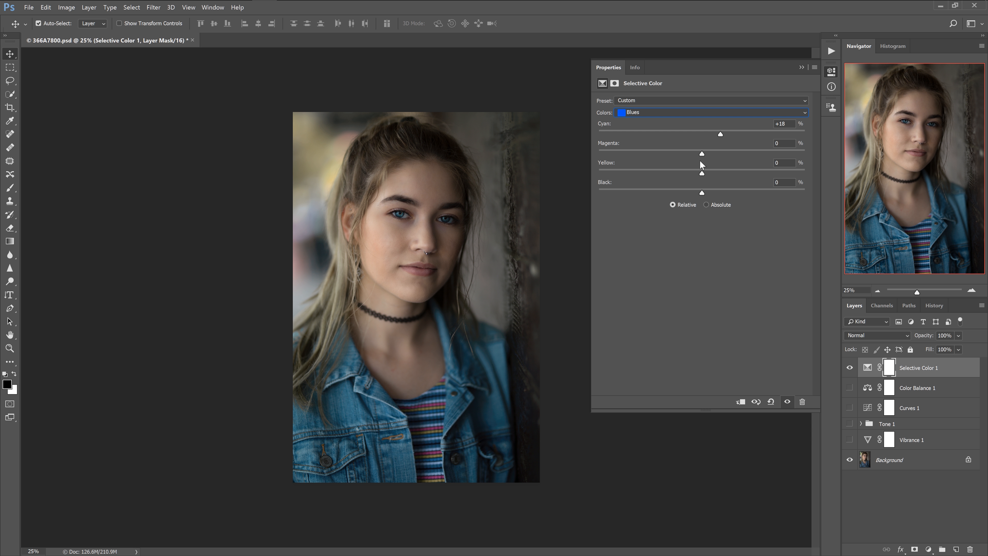
- Try a different Magenta amount for the Blues in the Selective Color adjustment and reset it to 0%
drag(703, 155, 697, 182)
drag(786, 142, 654, 167)
text(0)
- Set the Cyan amount for the Blues to 0%
click(788, 124)
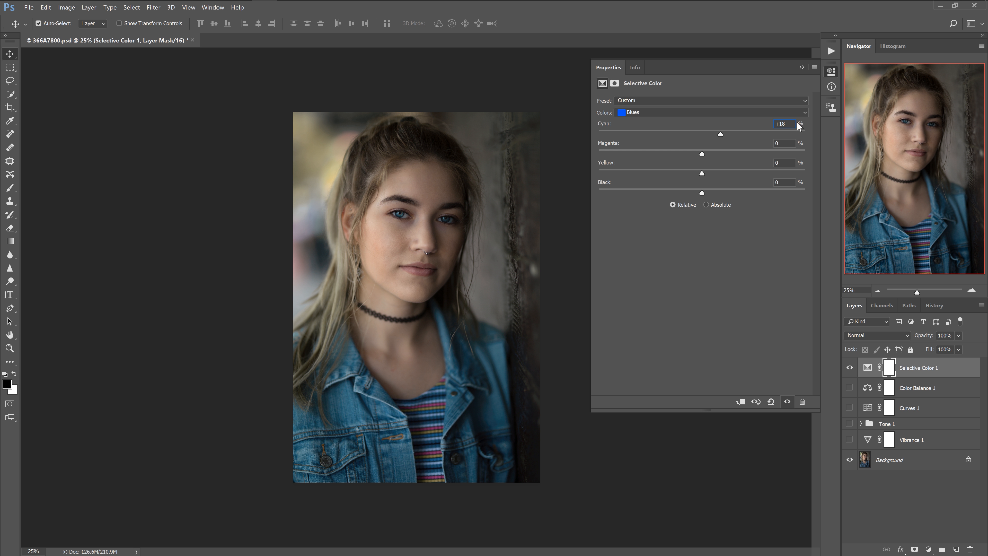
key(BackSpace)
key(BackSpace)
text(10)
key(BackSpace)
key(BackSpace)
key(BackSpace)
text(0)
- Try a much lower Cyan amount for the Magentas and bring it back to about neutral
click(729, 113)
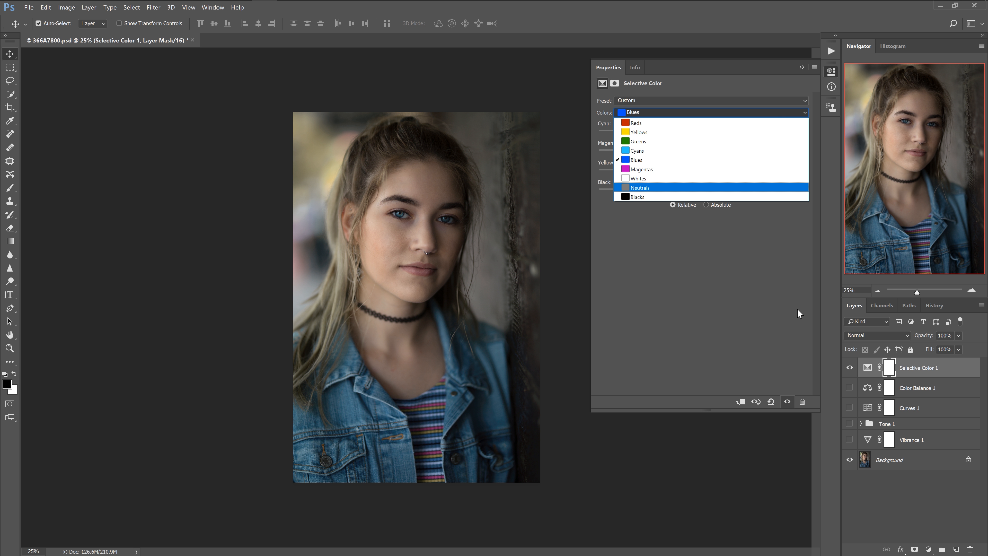
click(644, 170)
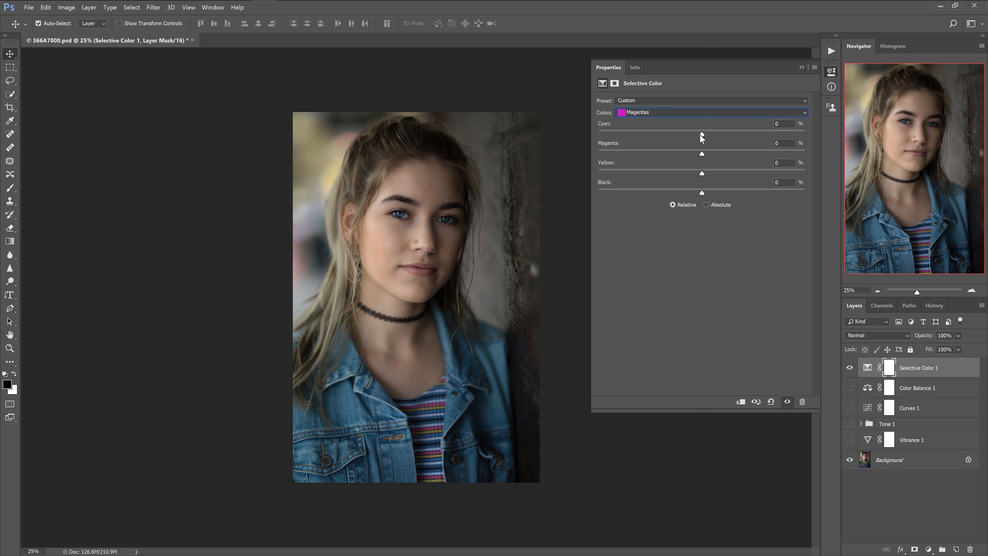
drag(701, 135, 596, 263)
drag(499, 369, 699, 351)
- For the Whites in the Selective Color adjustment, fine-tune the Cyan amount by testing small increases and decreases
click(712, 112)
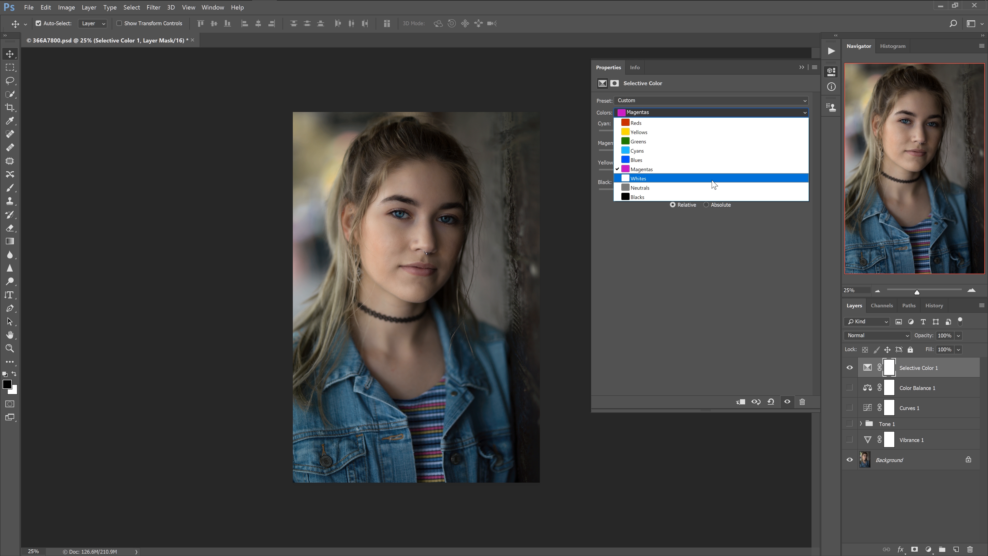
click(712, 180)
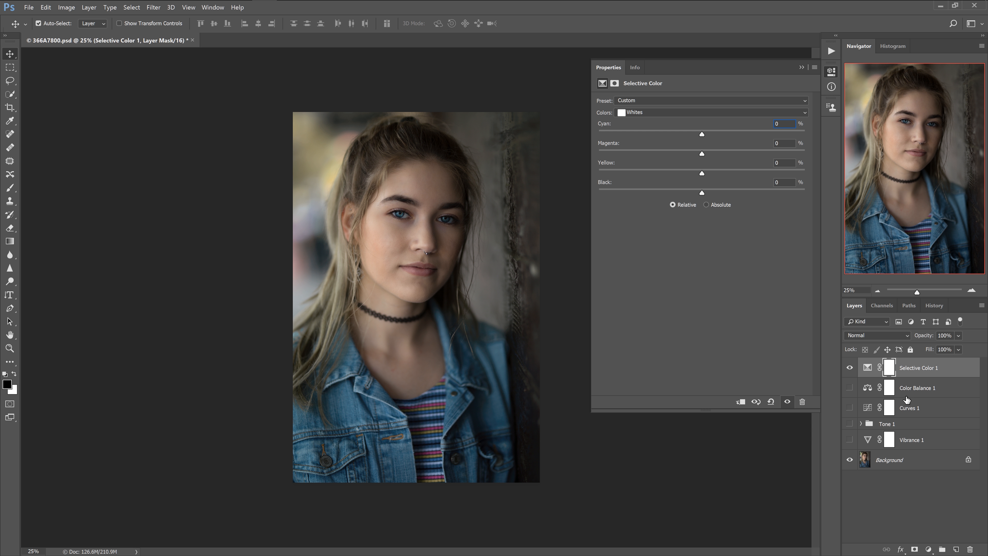
key(Up)
key(Up)
key(Up)
key(Up)
key(Down)
key(Down)
key(Down)
key(Down)
key(Down)
key(Down)
key(Down)
key(Down)
key(Down)
key(Down)
key(Down)
key(Down)
key(Down)
key(Up)
key(Up)
key(Up)
key(Up)
key(Up)
- Fine-tune the Magenta amount for the Whites by testing higher and lower values around neutral
key(Tab)
key(Up)
key(Up)
key(Up)
key(Up)
key(Up)
key(Up)
key(Up)
key(Up)
key(Up)
key(Up)
key(Down)
key(Down)
key(Down)
key(Down)
key(Down)
key(Down)
key(Down)
key(Down)
key(Down)
key(Down)
key(Down)
key(Down)
key(Down)
key(Down)
key(Down)
key(Down)
key(Down)
key(Down)
key(Down)
key(Down)
key(Down)
key(Down)
key(Down)
key(Down)
key(Down)
key(Up)
key(Up)
key(Up)
key(Up)
key(Up)
key(Up)
key(Up)
key(Up)
key(Up)
key(Up)
key(Up)
key(Up)
key(Up)
key(Up)
key(Up)
- Raise the Yellow amount for the Whites slightly
key(Tab)
key(Up)
key(Up)
key(Up)
key(Up)
- For the Blacks in the Selective Color adjustment, test small Cyan changes and set Cyan to +1%
click(711, 112)
click(712, 198)
click(783, 123)
key(Up)
key(Up)
key(Down)
key(Down)
key(Down)
key(Down)
key(Up)
key(Up)
key(Up)
key(Up)
key(Up)
key(Down)
key(Down)
key(Down)
key(Down)
- Test small Magenta changes for the Blacks and set Magenta to +1%
key(Tab)
key(Up)
key(Down)
key(Down)
key(Down)
key(Up)
key(Up)
key(Up)
key(Down)
- Set the Yellow amount for the Blacks to -5%
key(Tab)
key(Up)
key(alt+9)
key(Down)
key(Down)
key(Down)
key(Down)
- Try raised Black amounts such as +5% for the Blacks and return the Black amount to 0%
key(Tab)
key(Up)
key(Up)
key(Up)
key(Up)
key(Up)
key(Up)
key(Up)
key(Up)
key(Up)
key(Up)
key(Up)
key(Down)
key(Down)
key(Down)
key(Down)
key(Down)
key(Down)
key(Down)
key(Down)
key(Down)
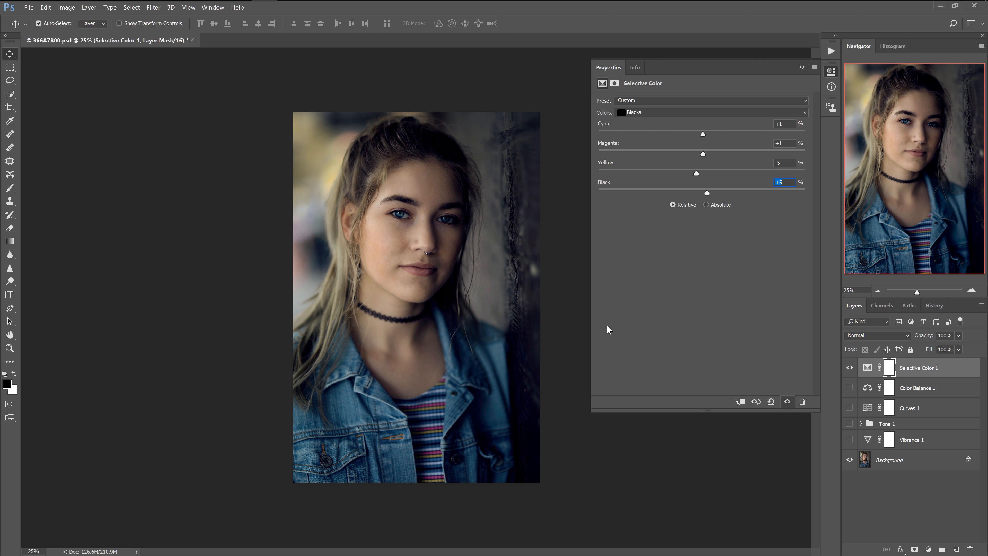
key(Down)
key(Down)
key(Down)
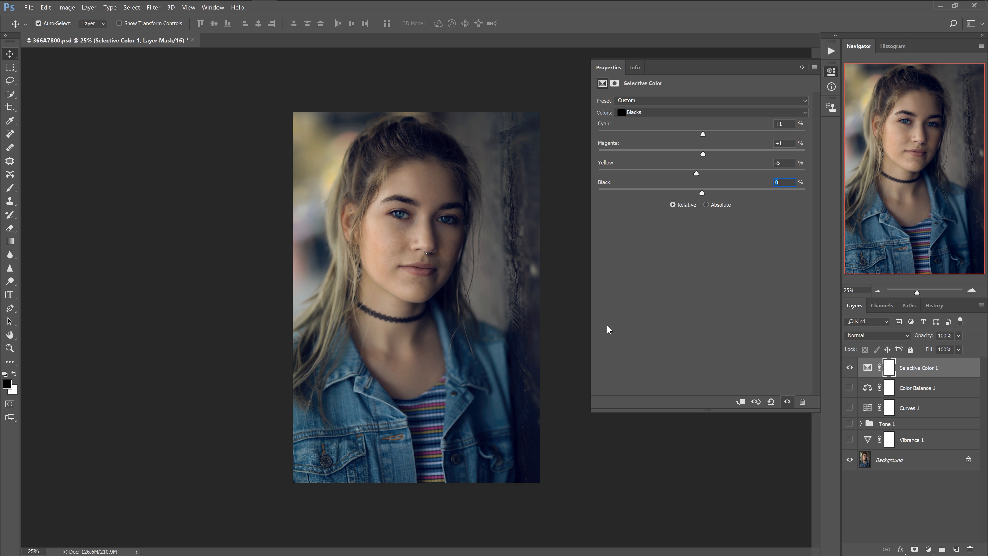
- Set the Neutrals in the Selective Color adjustment to Cyan -1%, Magenta -1%, Yellow +2% and Black -2%
key(Up)
key(Down)
click(711, 113)
click(710, 188)
key(Up)
key(Down)
key(Down)
key(Down)
key(Down)
key(Down)
key(Down)
key(Up)
key(Up)
key(Down)
key(Up)
key(Down)
key(Up)
click(718, 113)
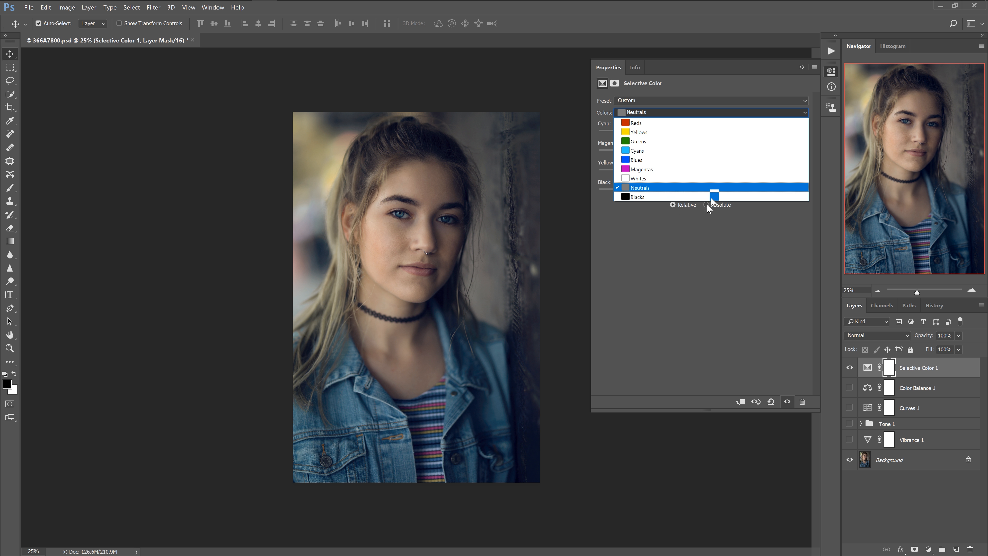
click(649, 318)
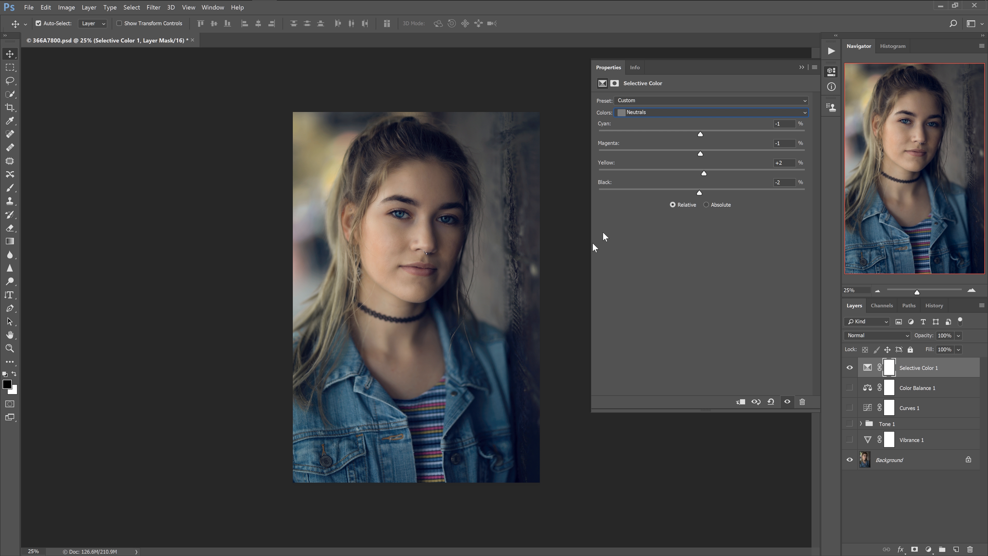
- For the Whites, try Black amounts up to +72% and return the Black amount to 0%
click(660, 112)
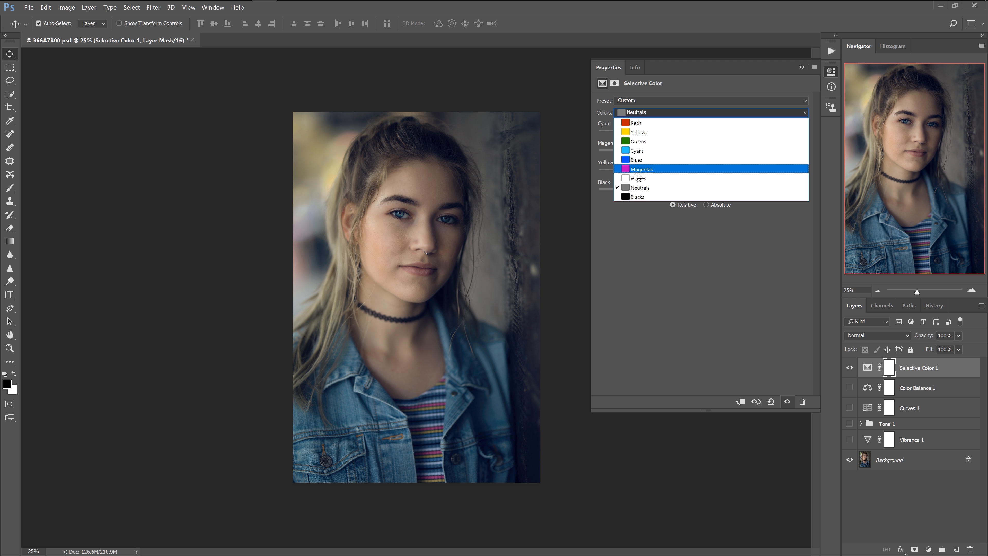
click(630, 177)
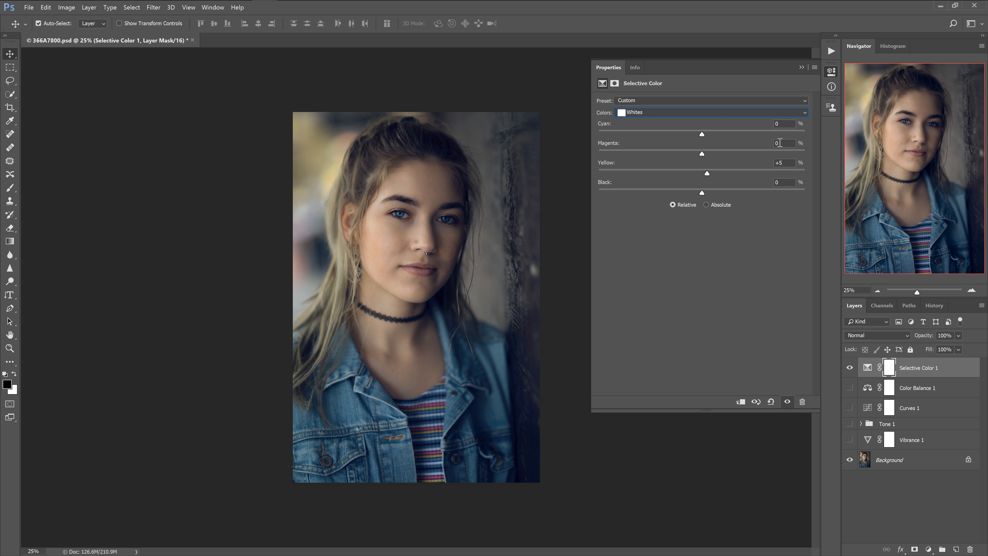
click(777, 183)
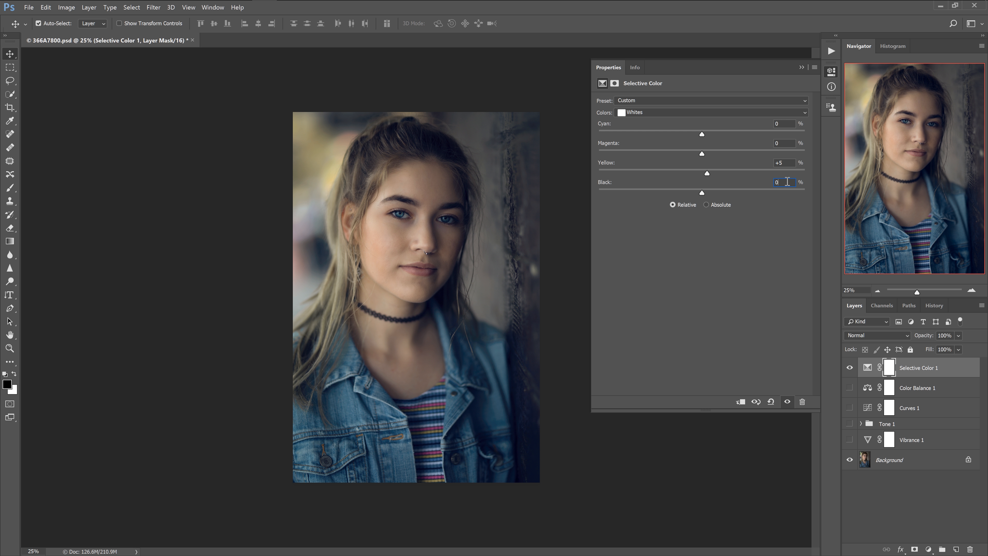
key(Up)
key(Up)
key(Up)
key(Up)
key(Up)
key(Up)
key(Up)
key(Up)
key(Up)
key(Up)
key(Up)
key(Up)
key(Up)
key(Up)
key(Up)
key(Up)
key(Up)
key(Up)
key(Up)
key(Up)
key(Up)
key(Up)
key(Up)
key(Up)
key(Up)
key(Up)
key(Up)
key(Up)
key(Up)
key(Up)
key(Up)
key(Up)
key(Up)
key(Up)
key(Up)
key(Up)
key(Up)
key(Up)
key(Up)
key(Up)
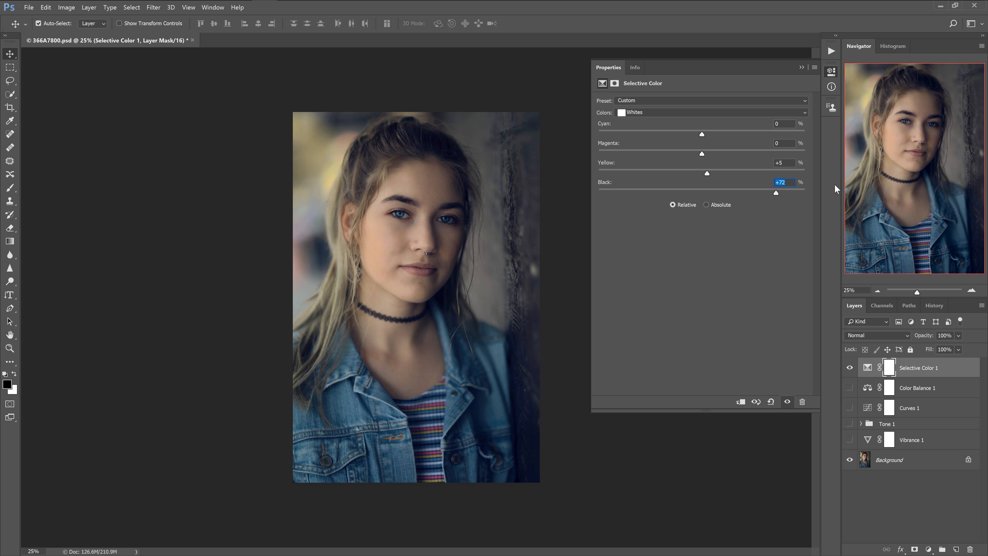
drag(776, 193, 705, 242)
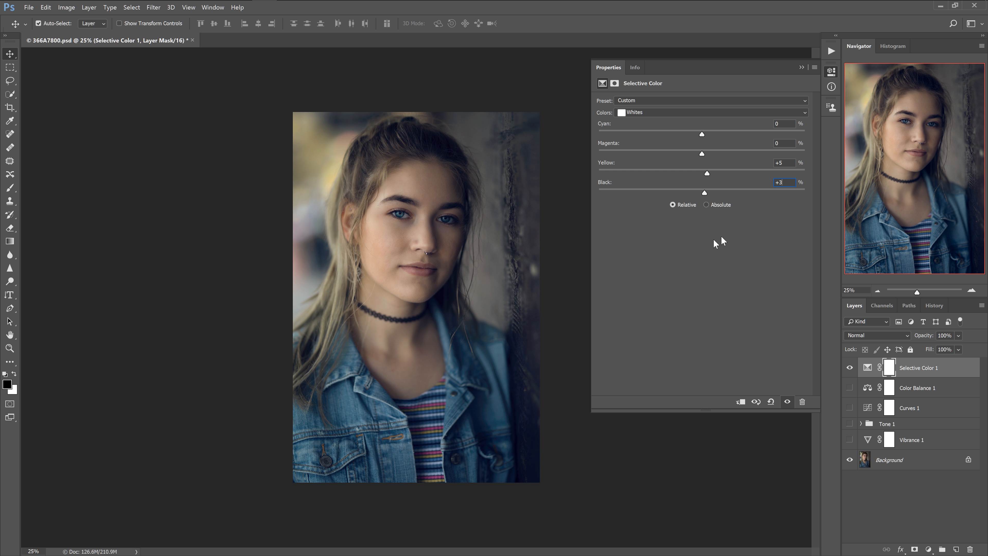
drag(789, 183, 631, 165)
text(0)
- Collapse the adjustment's properties, compare the image with Selective Color 1 shown and hidden, and leave that layer hidden
click(802, 68)
click(850, 368)
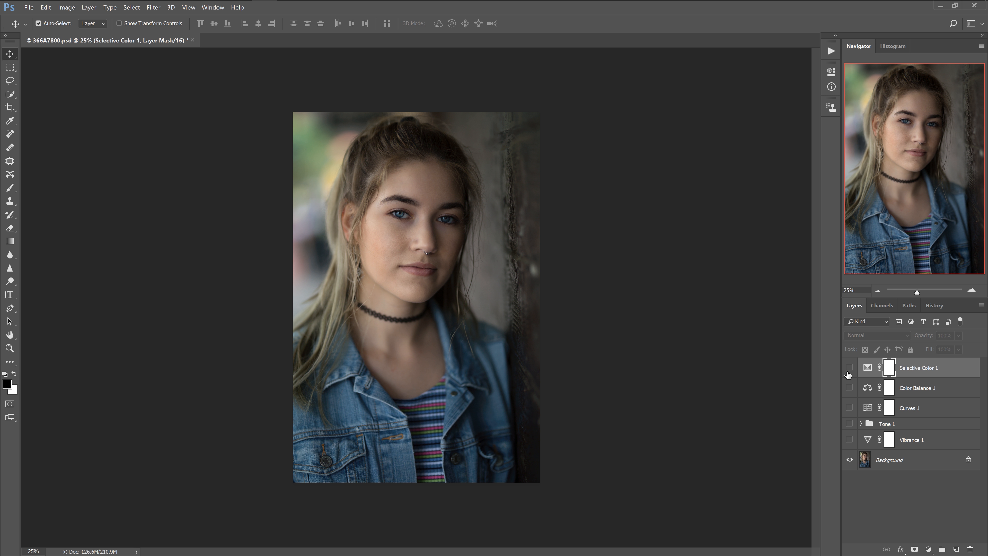
click(849, 368)
click(849, 368)
click(849, 368)
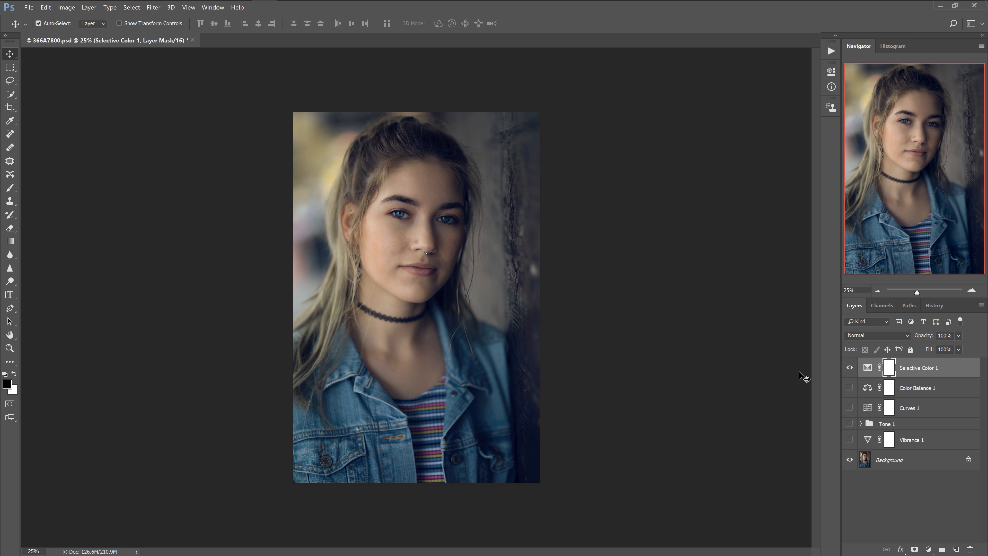
click(849, 368)
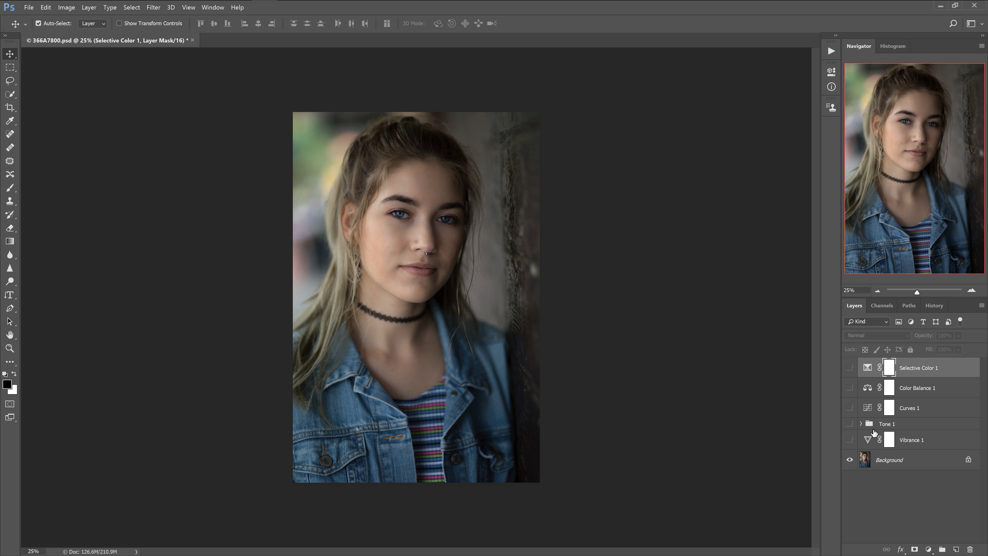
- Preview the effects of the Tone 1 group and the Curves 1 layer by showing and hiding each
click(850, 424)
click(850, 424)
click(851, 407)
click(850, 408)
click(851, 408)
click(850, 407)
- Show the Color Balance 1 and Vibrance 1 layers and deselect all layers
click(850, 388)
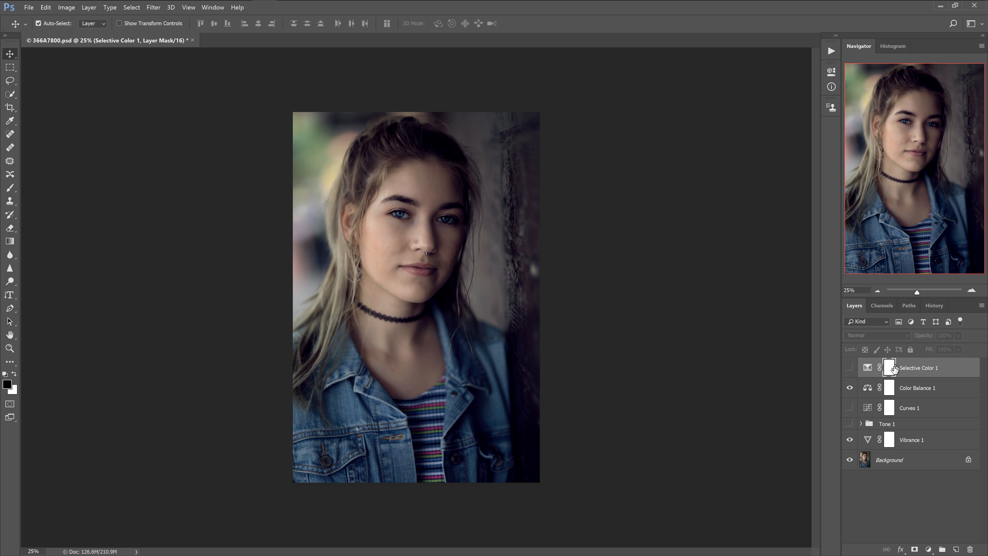
click(850, 440)
click(905, 488)
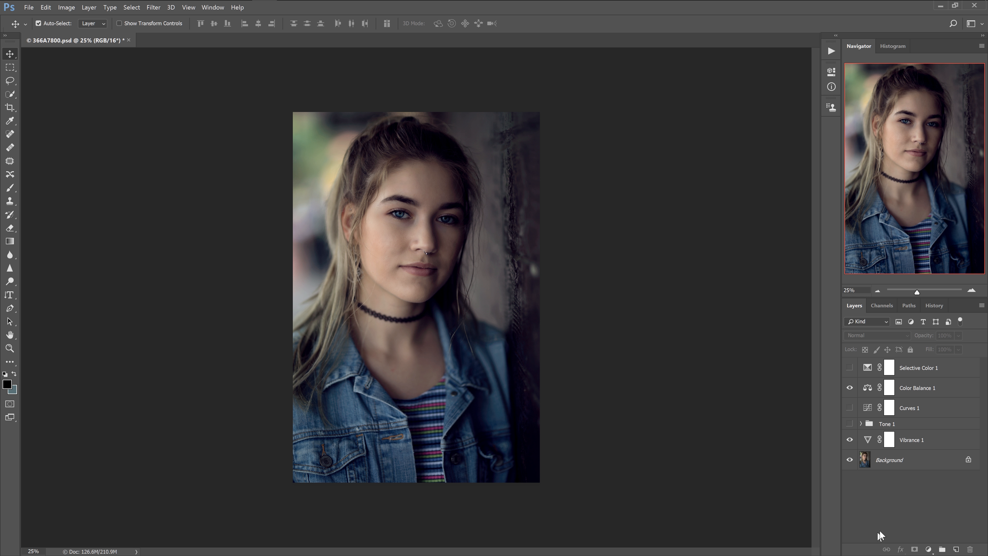
- Add a Curves adjustment layer above all layers and place anchor points at the RGB curve's lower and upper quarter positions
click(927, 550)
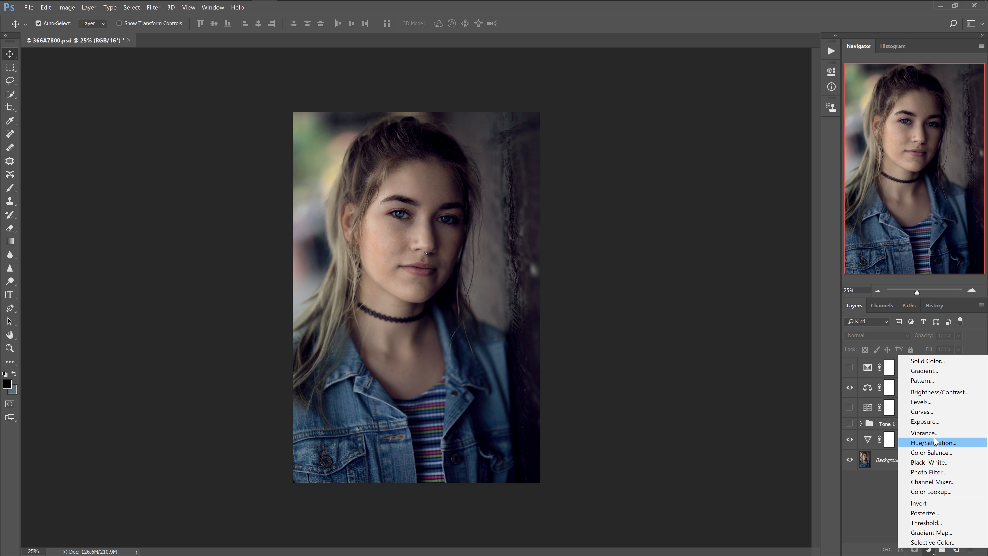
click(935, 411)
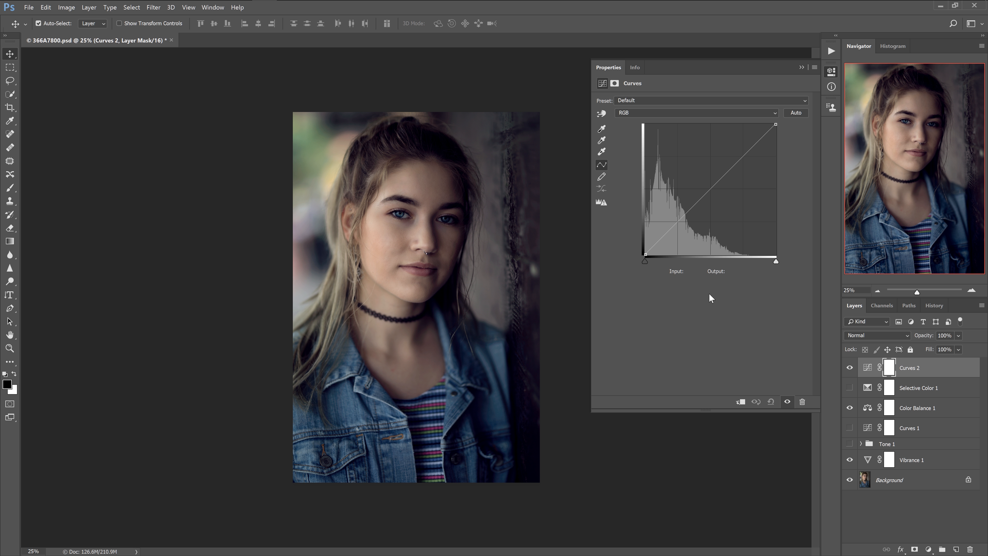
click(677, 223)
click(743, 155)
key(ctrl+alt+z)
key(ctrl+alt+z)
click(743, 157)
click(677, 222)
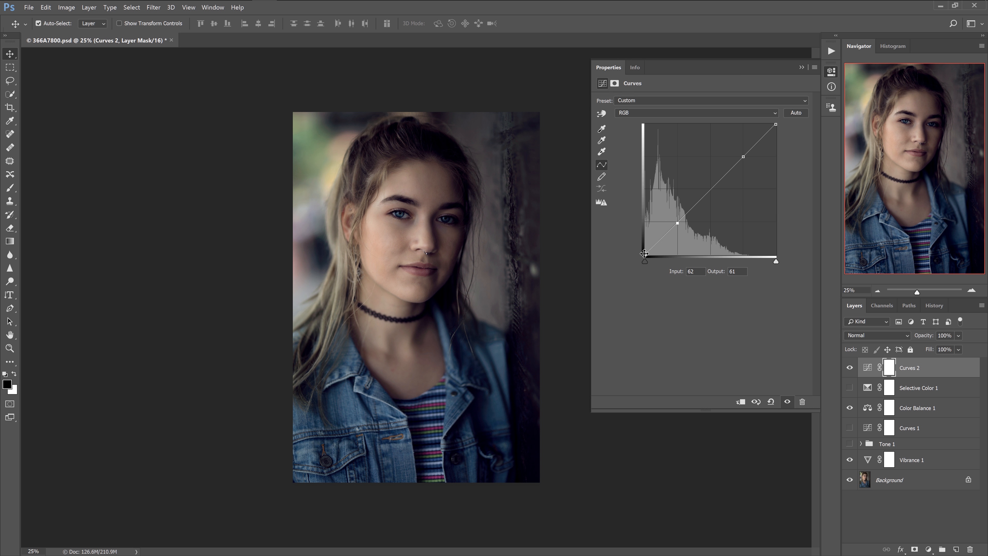
- Fade the image by slightly raising the curve's black point and lowering its white point, comparing with the adjustment hidden
mouse_move(639, 250)
mouse_down()
mouse_move(635, 221)
mouse_move(621, 248)
mouse_up()
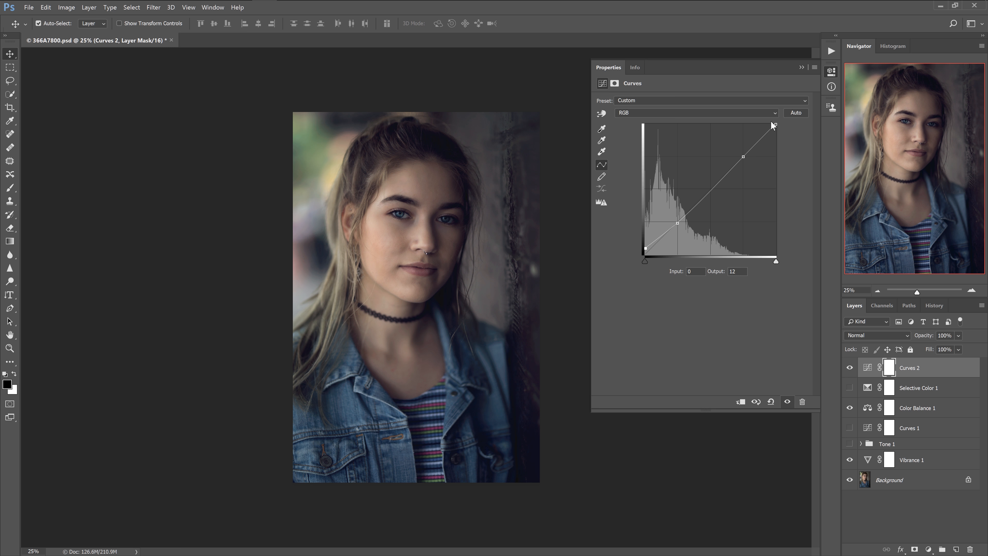
drag(776, 124, 783, 133)
click(850, 369)
click(850, 369)
click(850, 368)
drag(646, 248, 642, 250)
click(831, 71)
- Set the opacity of the Vibrance 1 layer to 60%
click(926, 460)
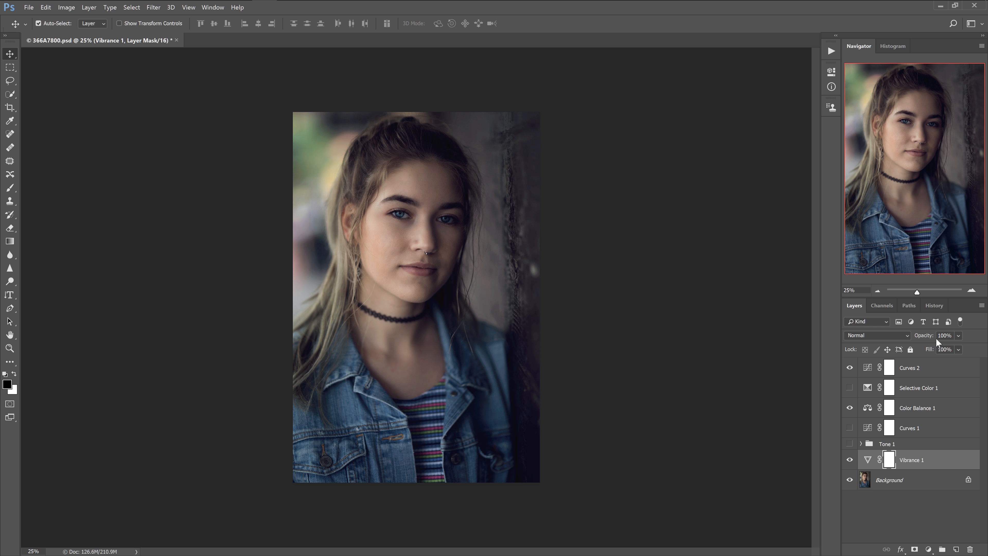
double_click(945, 335)
key(BackSpace)
key(BackSpace)
text(60)
- Move the Curves 2 layer directly above Vibrance 1 and group these two layers with Color Balance 1
drag(927, 367, 923, 439)
click(910, 446)
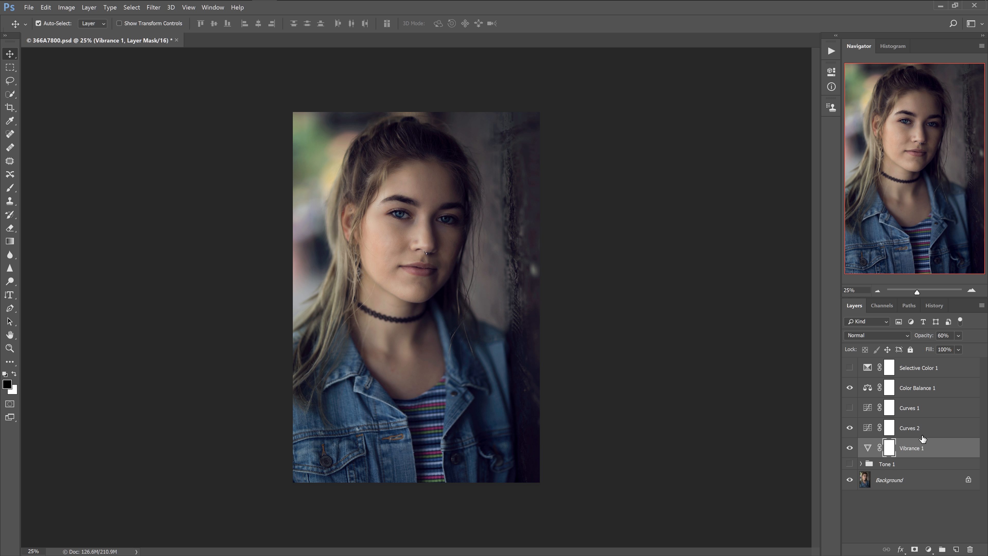
ctrl+click(918, 388)
ctrl+click(910, 428)
key(ctrl+g)
- Rename the new layer group as Tone 2
double_click(895, 405)
text(Tio)
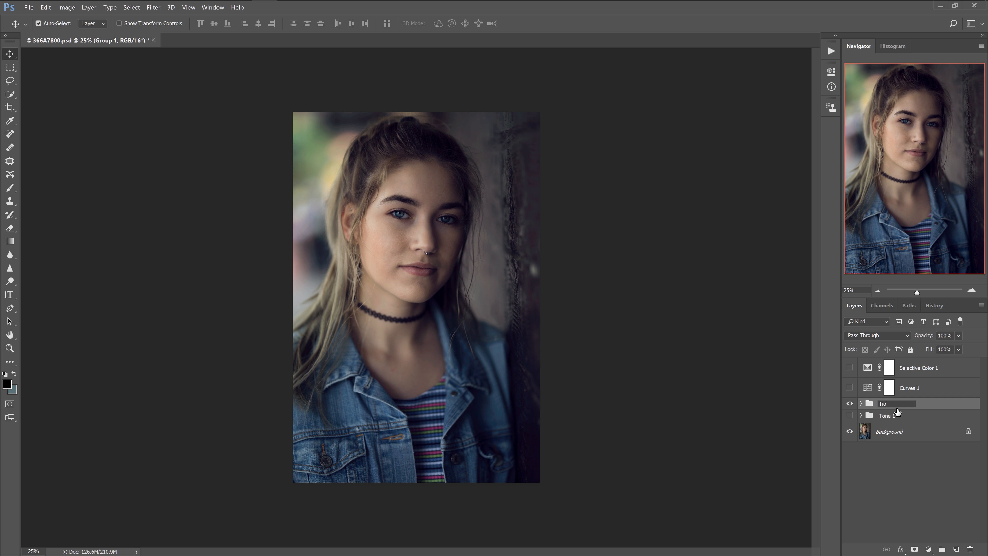
text(ne)
key(BackSpace)
key(Return)
- Preview the Tone 1 group over the Background with the Tone 2 group hidden
click(849, 403)
click(849, 416)
click(849, 431)
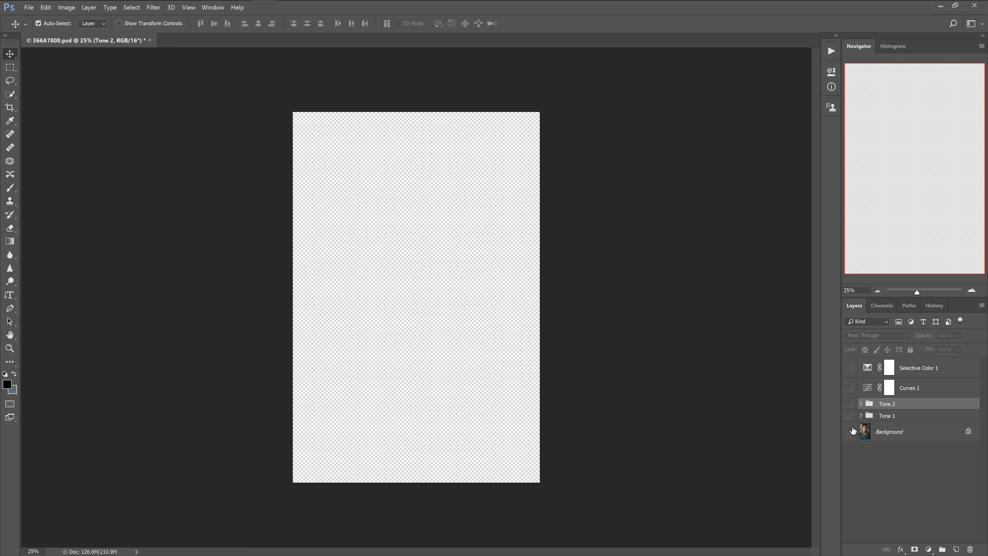
click(850, 431)
click(850, 415)
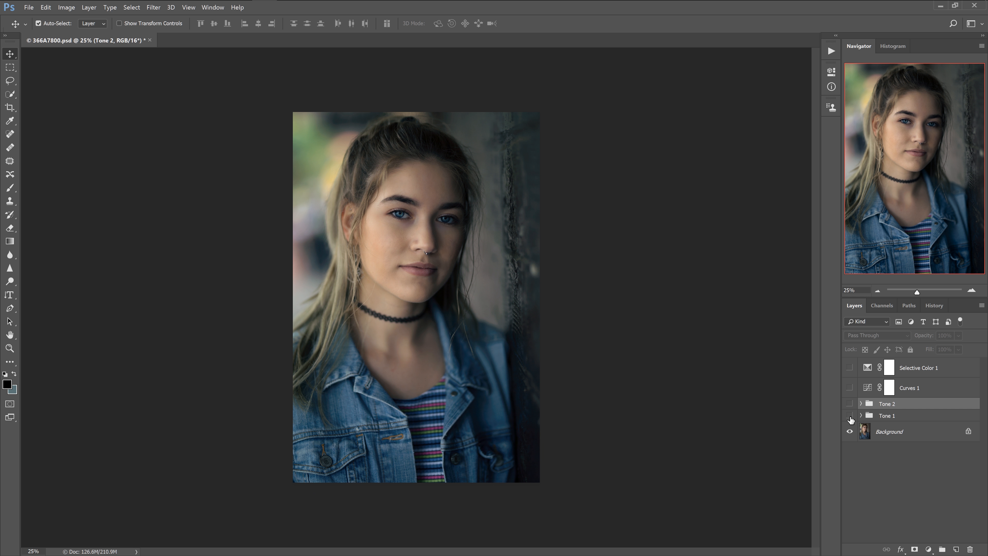
- Compare the image with the Tone 2 group shown and hidden, leave it hidden and show the Selective Color 1 layer instead
click(850, 404)
click(850, 404)
click(850, 403)
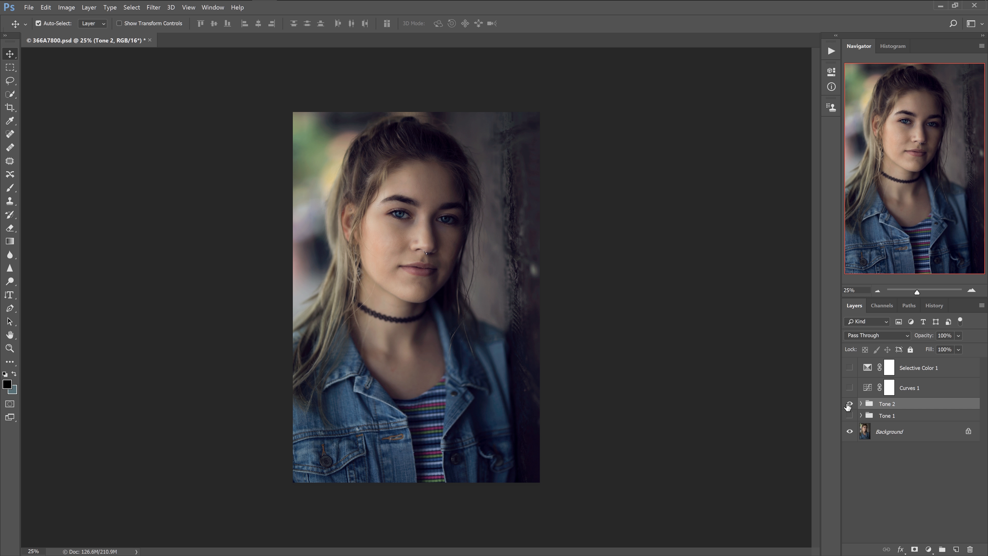
click(849, 403)
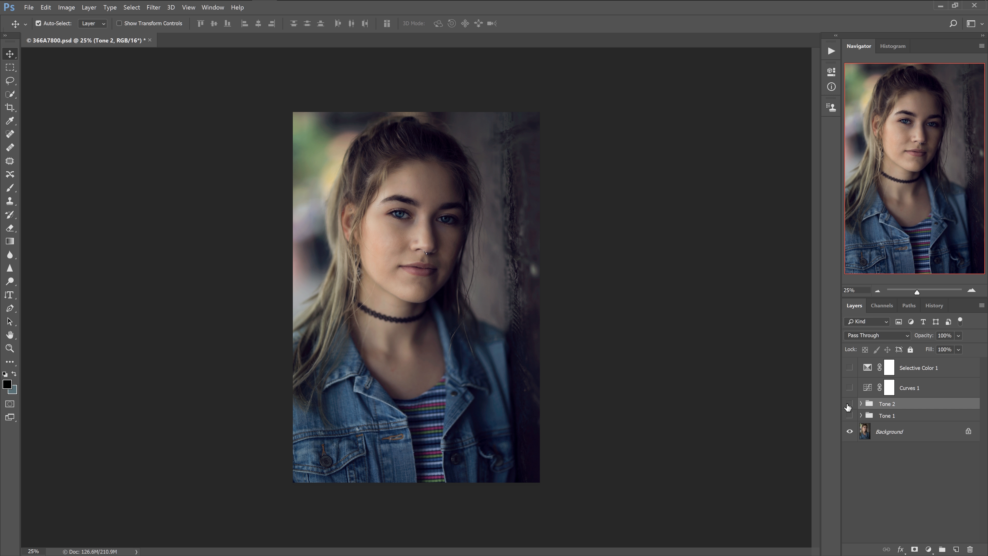
click(849, 367)
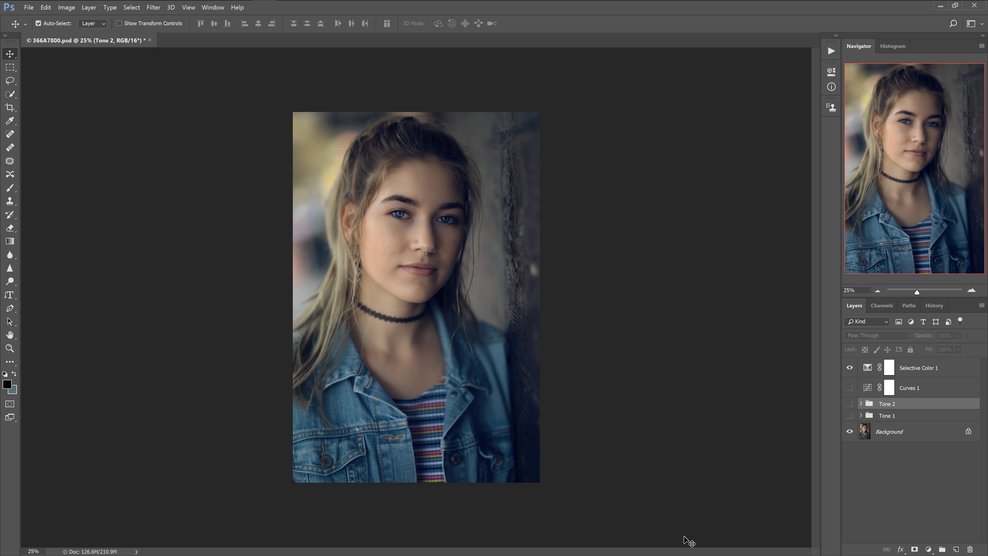
click(860, 504)
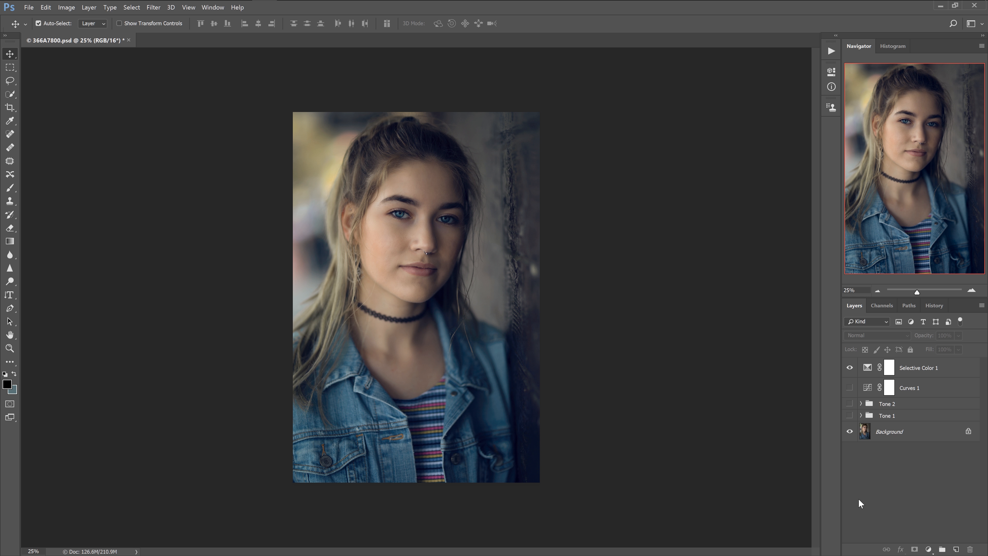